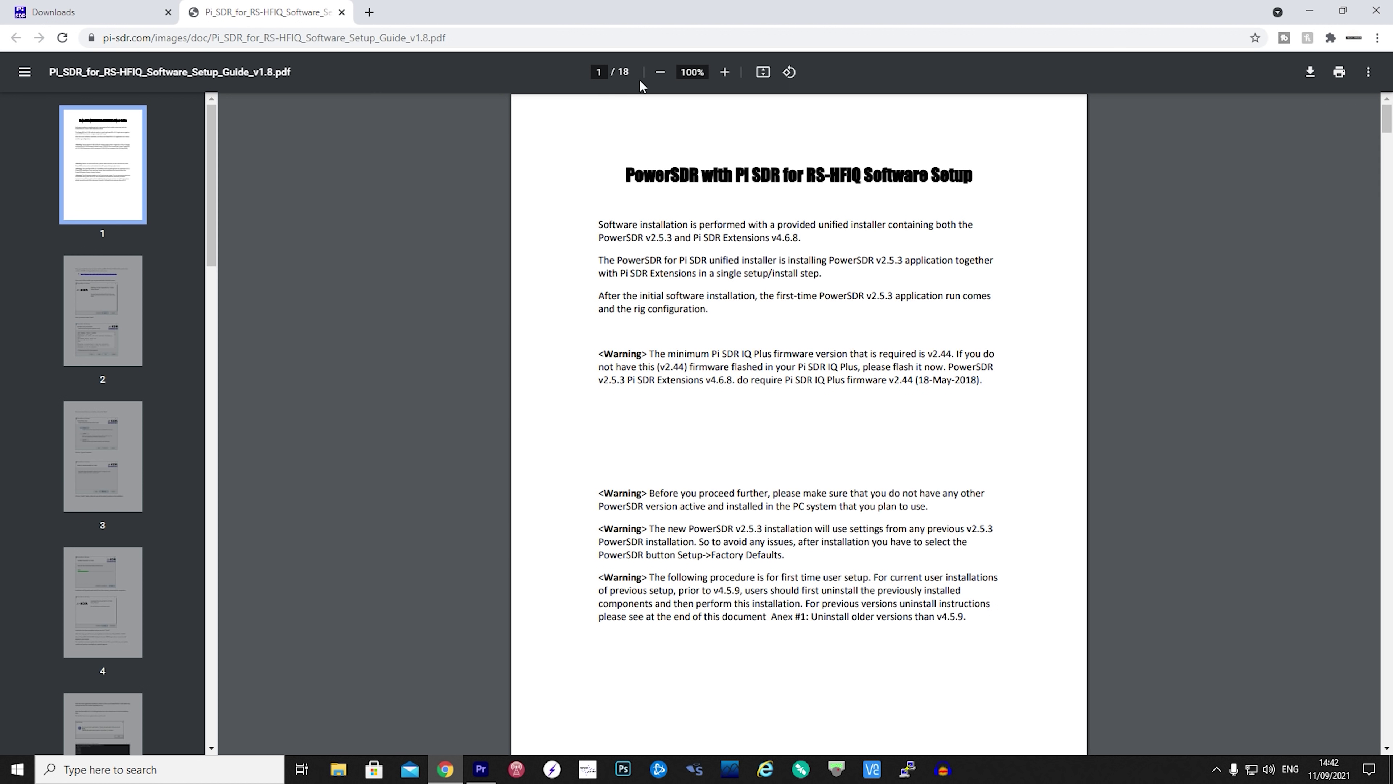
# Read through the Pi SDR for RS-HFIQ software setup guide at 125% zoom and the hardware guide's jack pinouts
pyautogui.click(733, 76)
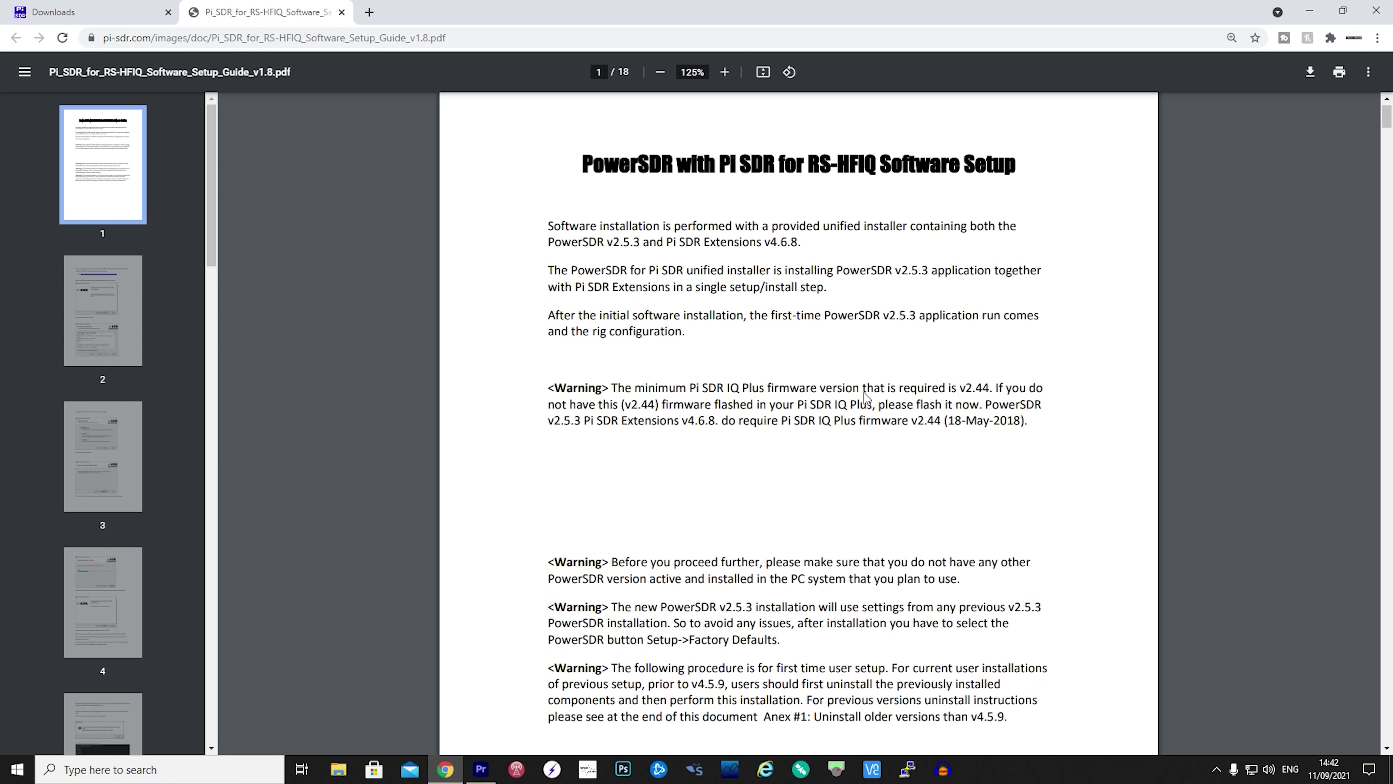
pyautogui.scroll(-12, 865, 395)
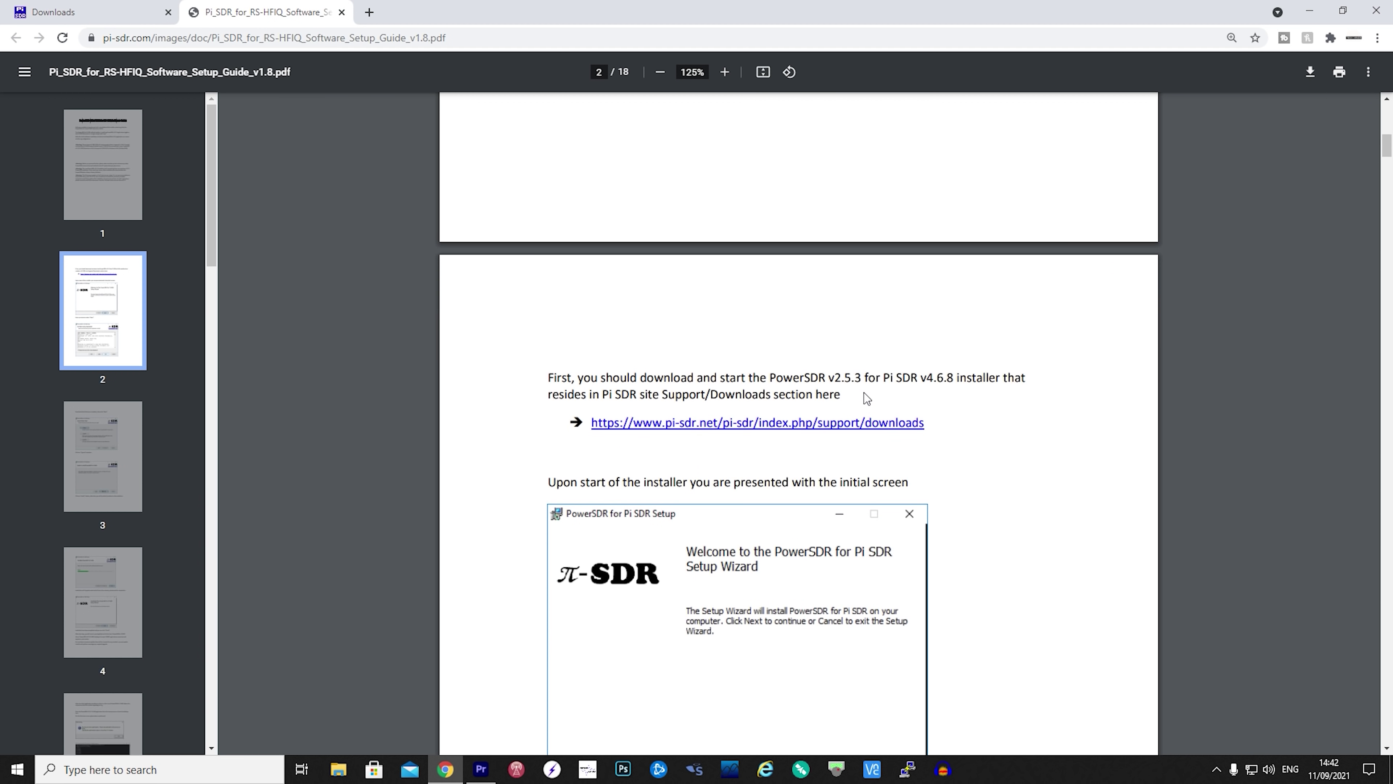
pyautogui.scroll(-15, 865, 395)
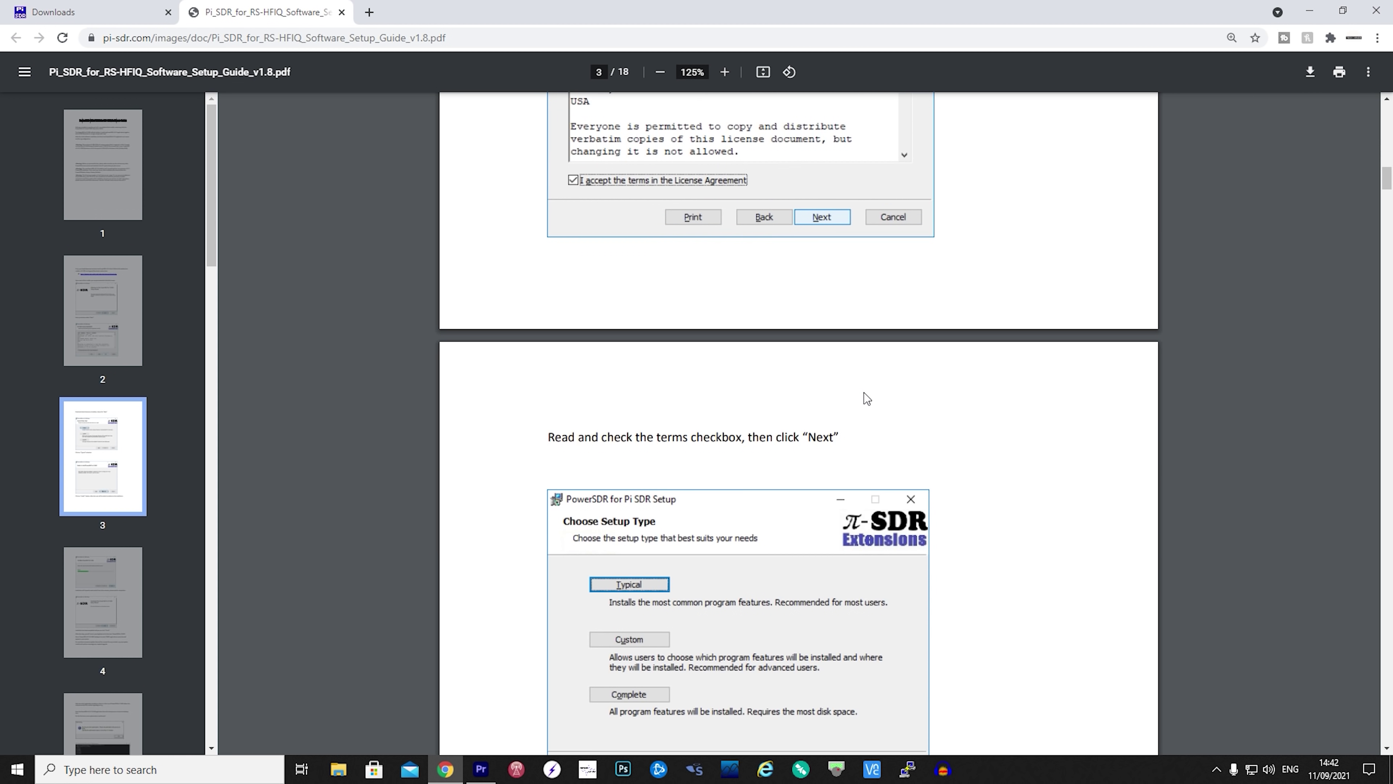
pyautogui.scroll(-15, 867, 398)
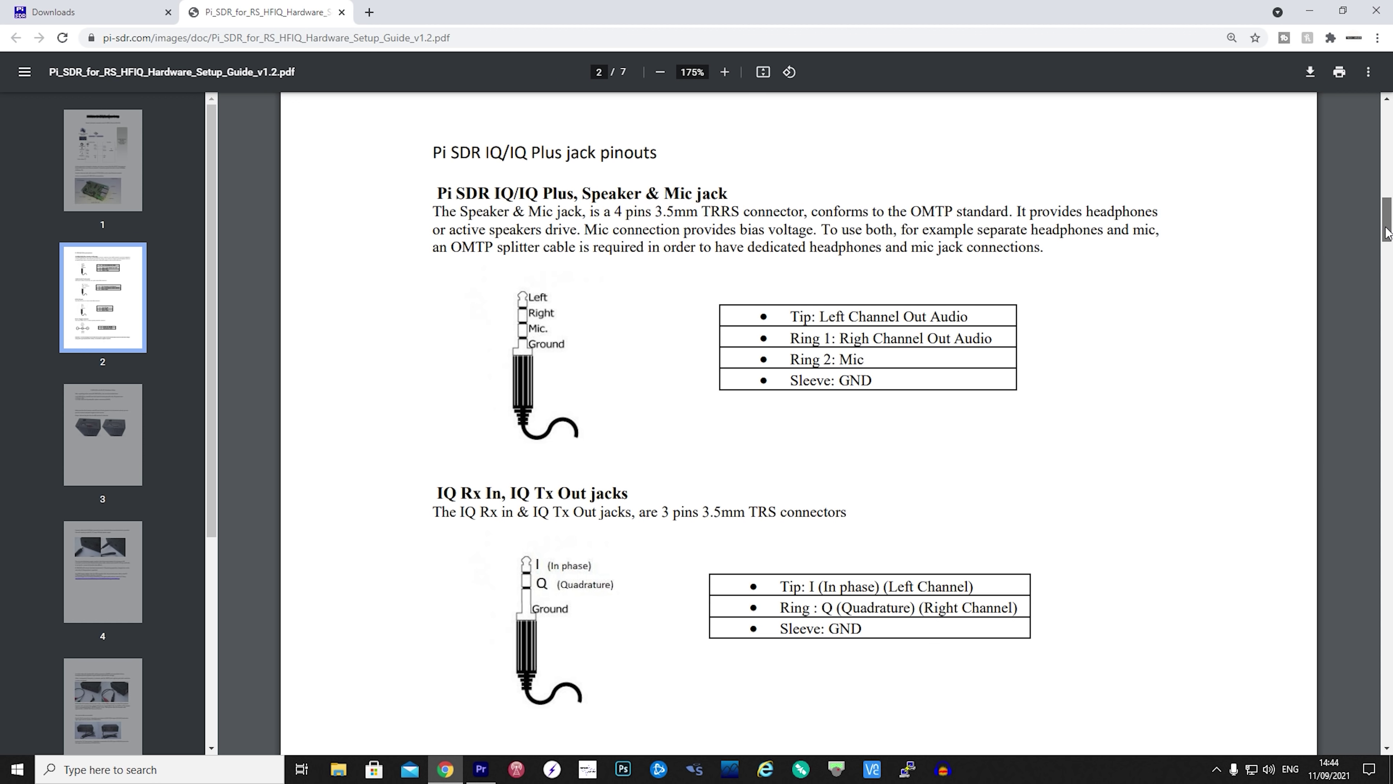
pyautogui.moveTo(1386, 232); pyautogui.dragTo(1387, 232)
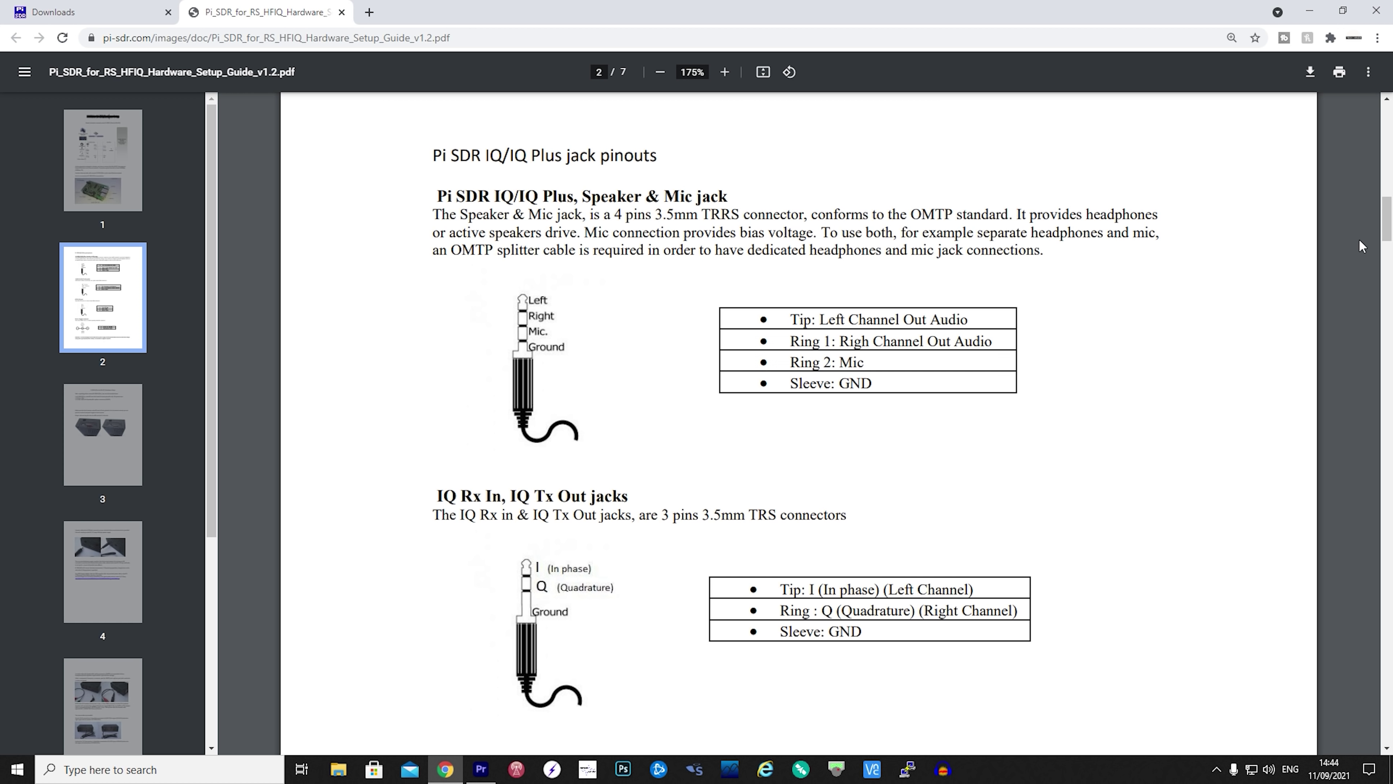
# Close the hardware guide, view the MEGA download page for the PowerSDR Pi SDR setup file, and close that page
pyautogui.hotkey('ctrl', 'w')
pyautogui.click(394, 320)
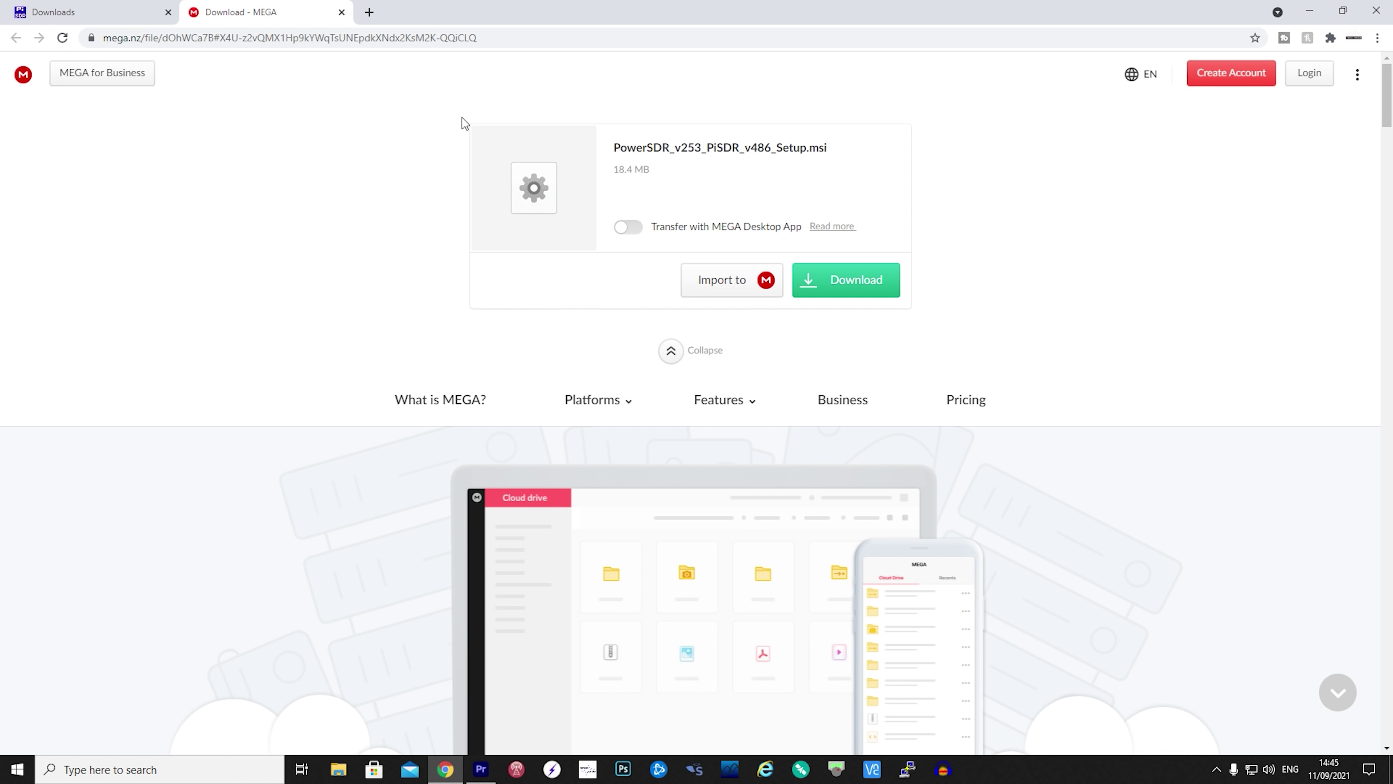
pyautogui.click(341, 12)
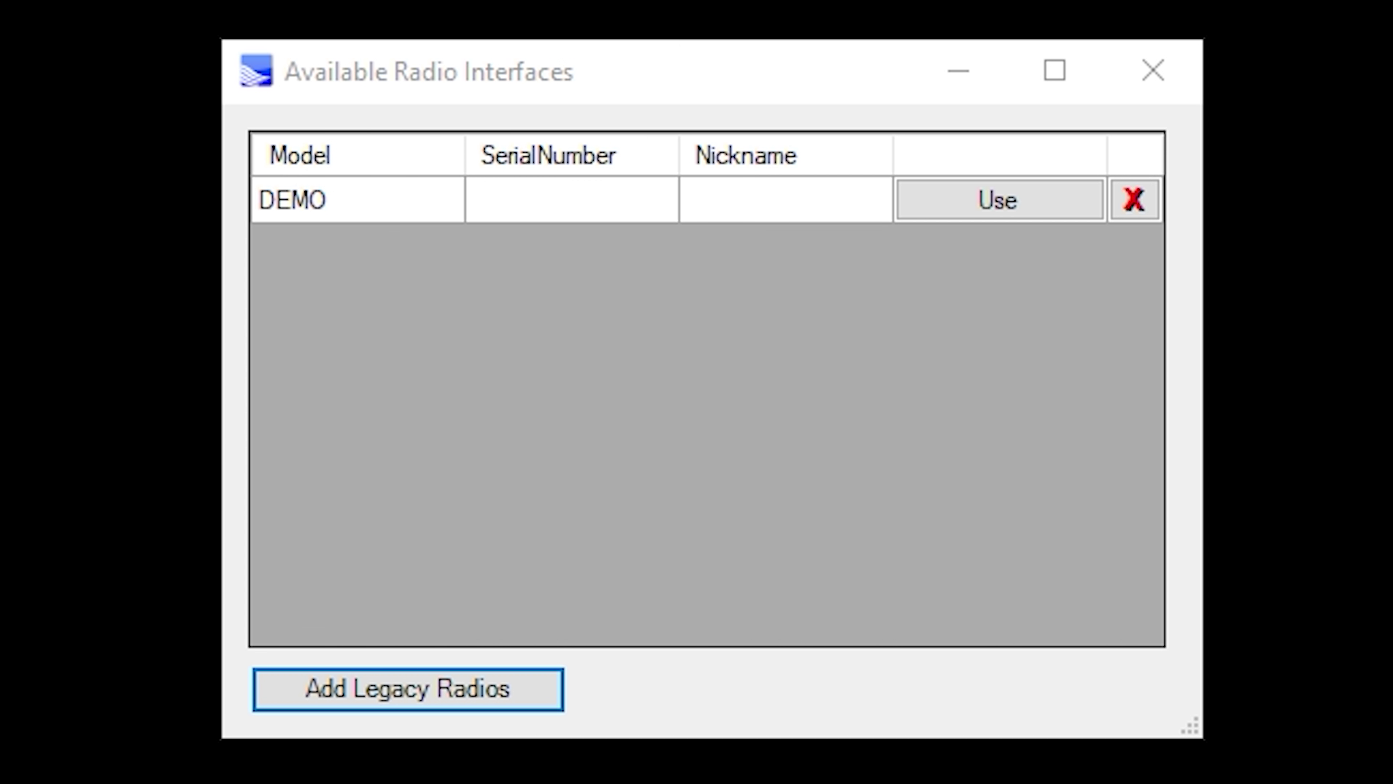
# Add SDR-1000 and SoftRock 40 as legacy radios in PowerSDR and use the SDR1000 interface
pyautogui.moveTo(334, 110); pyautogui.dragTo(610, 184)
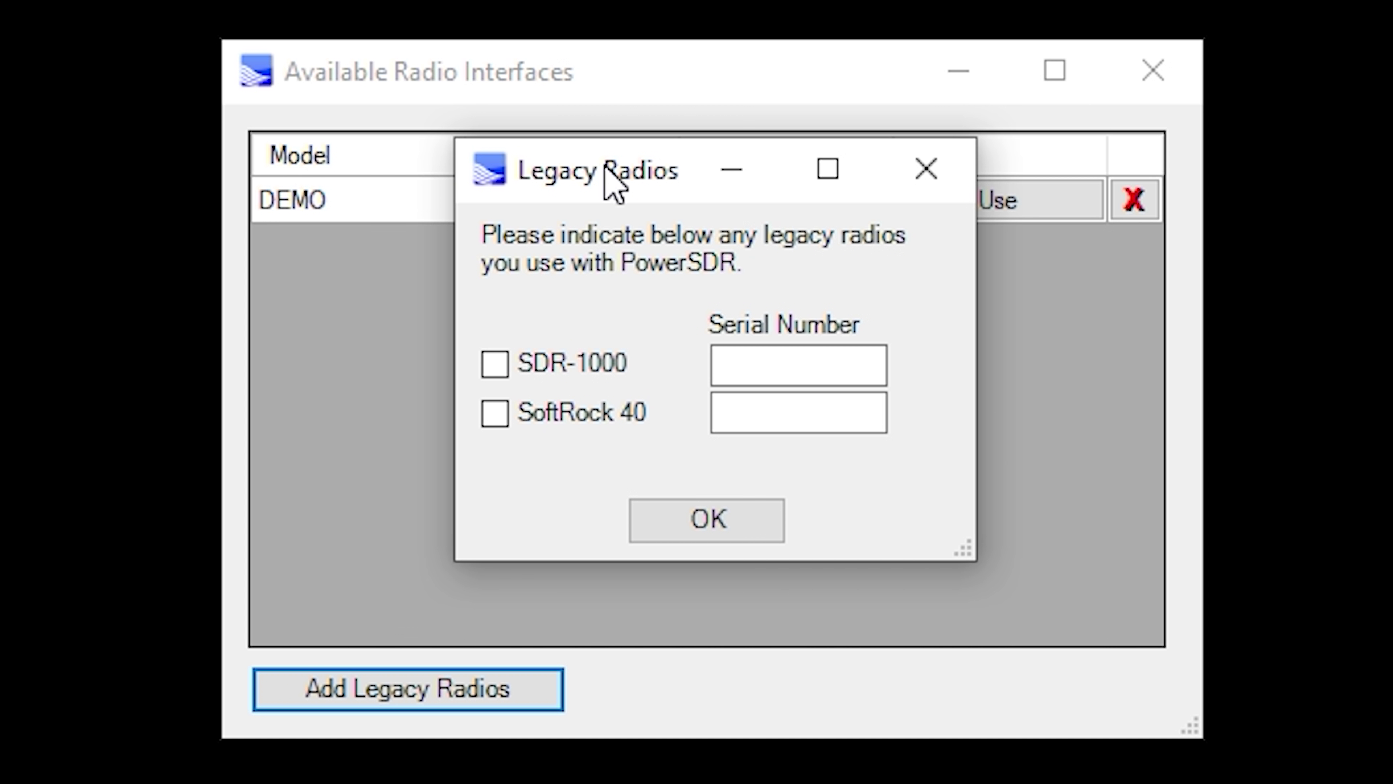
pyautogui.click(543, 364)
pyautogui.click(536, 419)
pyautogui.click(701, 528)
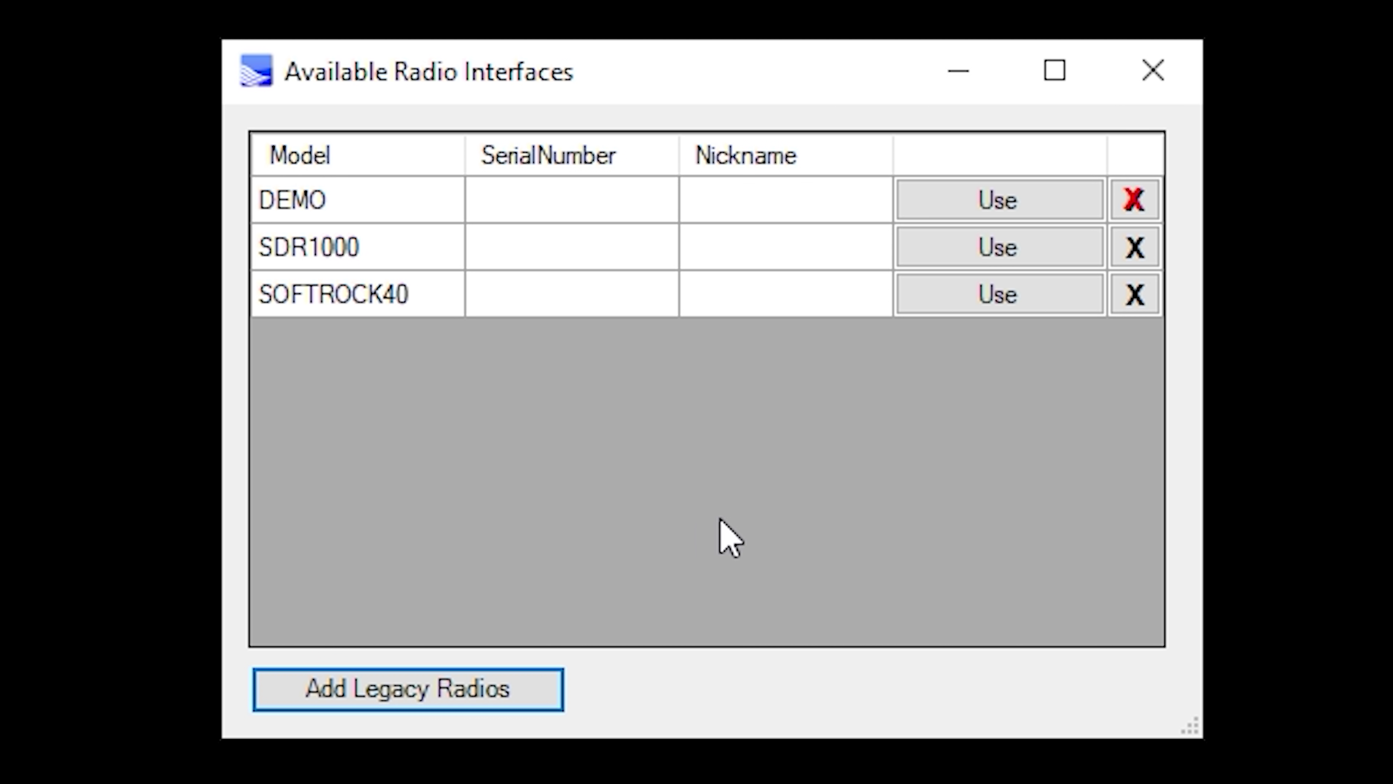
pyautogui.click(1032, 262)
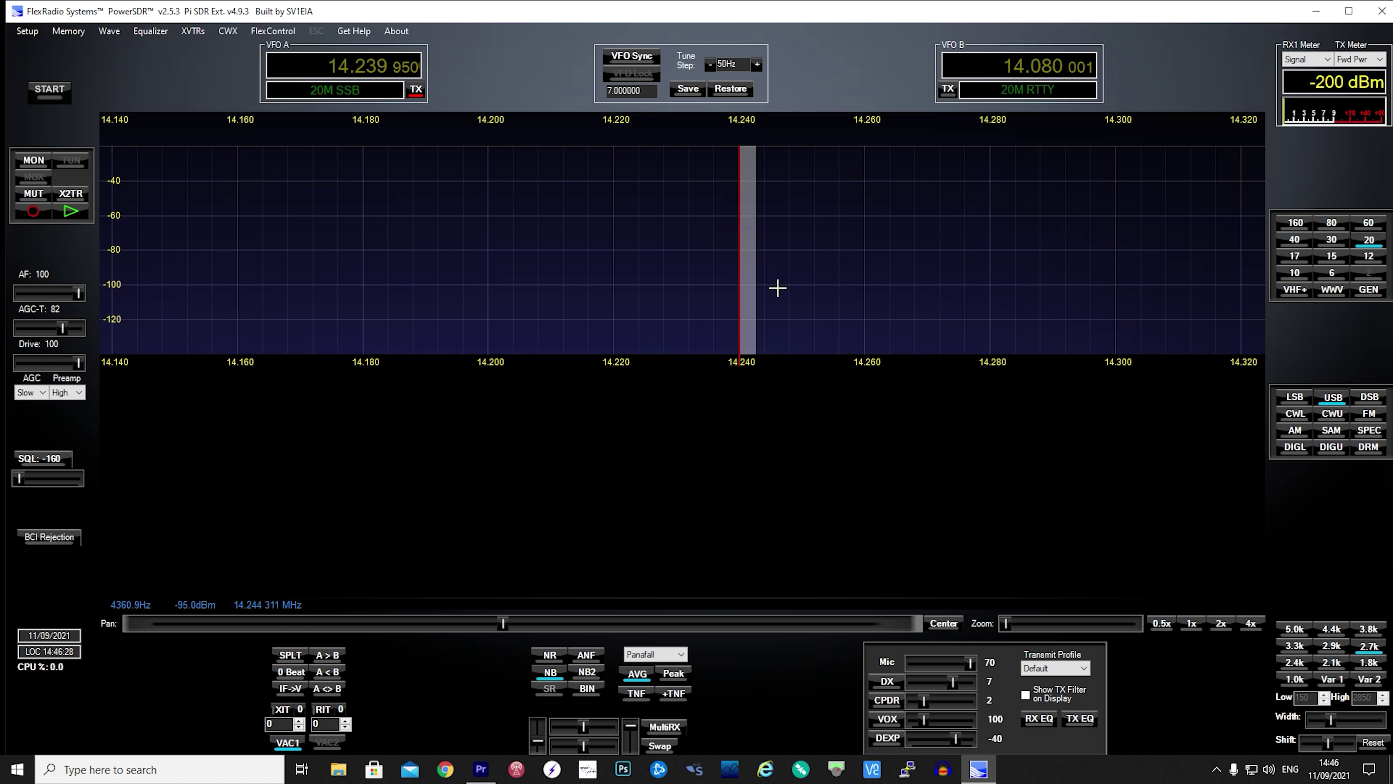
# Open the PowerSDR setup and review the primary sound card and VAC 1 audio settings
pyautogui.click(26, 33)
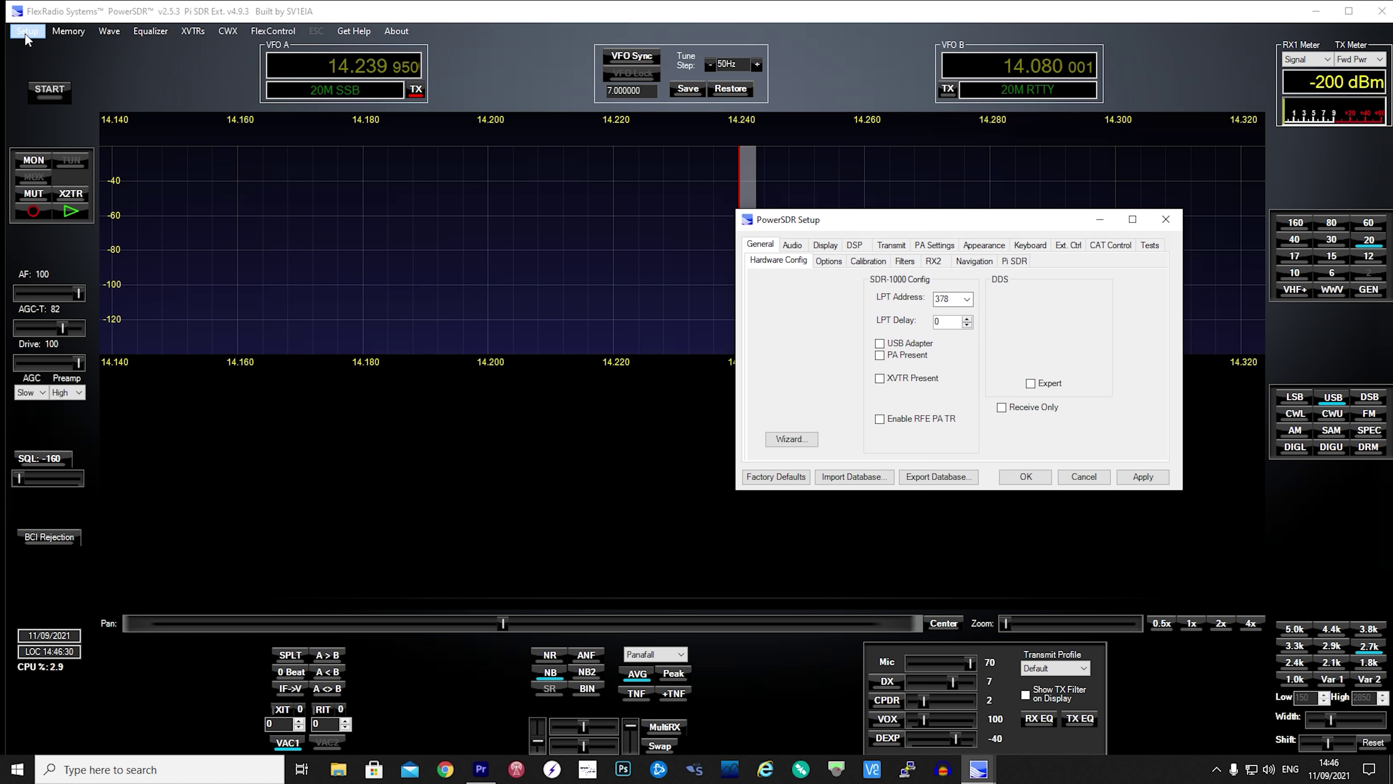
pyautogui.click(794, 245)
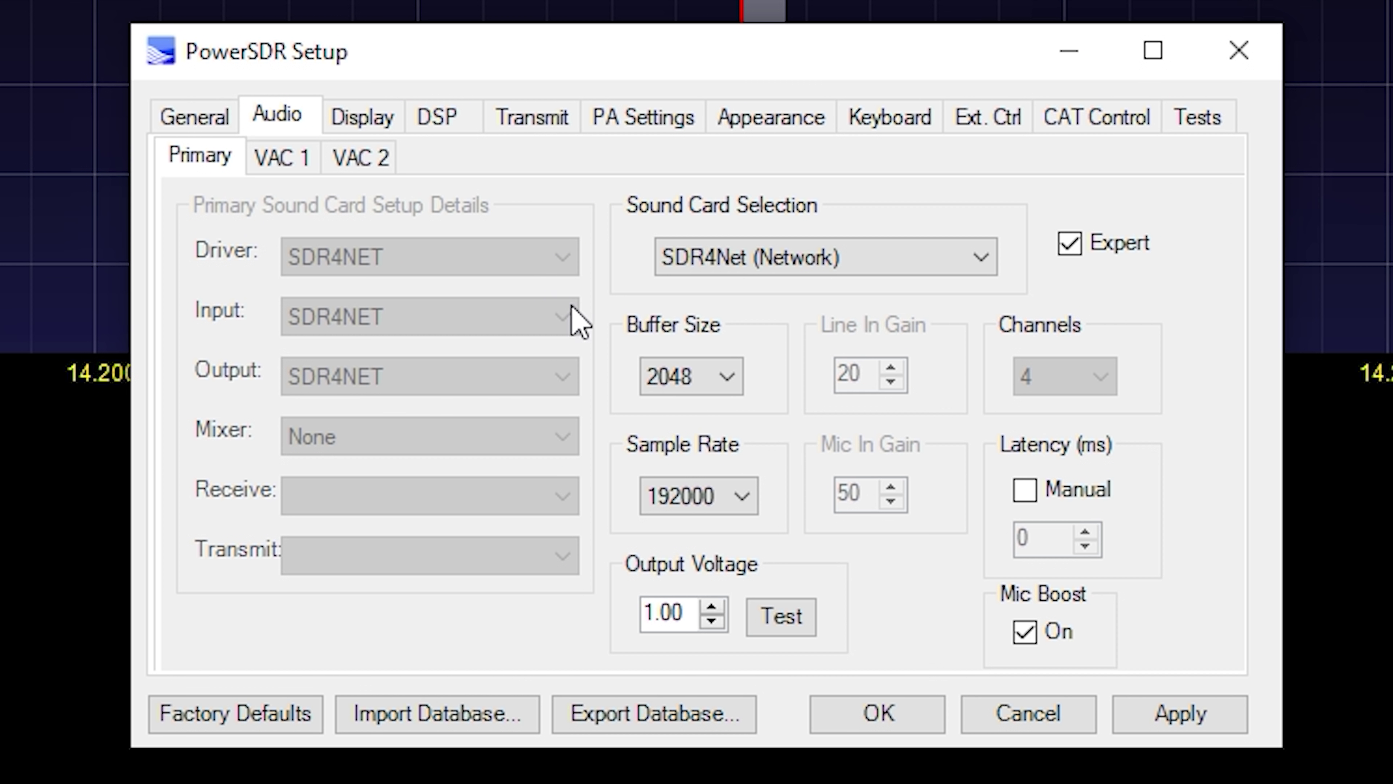
pyautogui.click(293, 162)
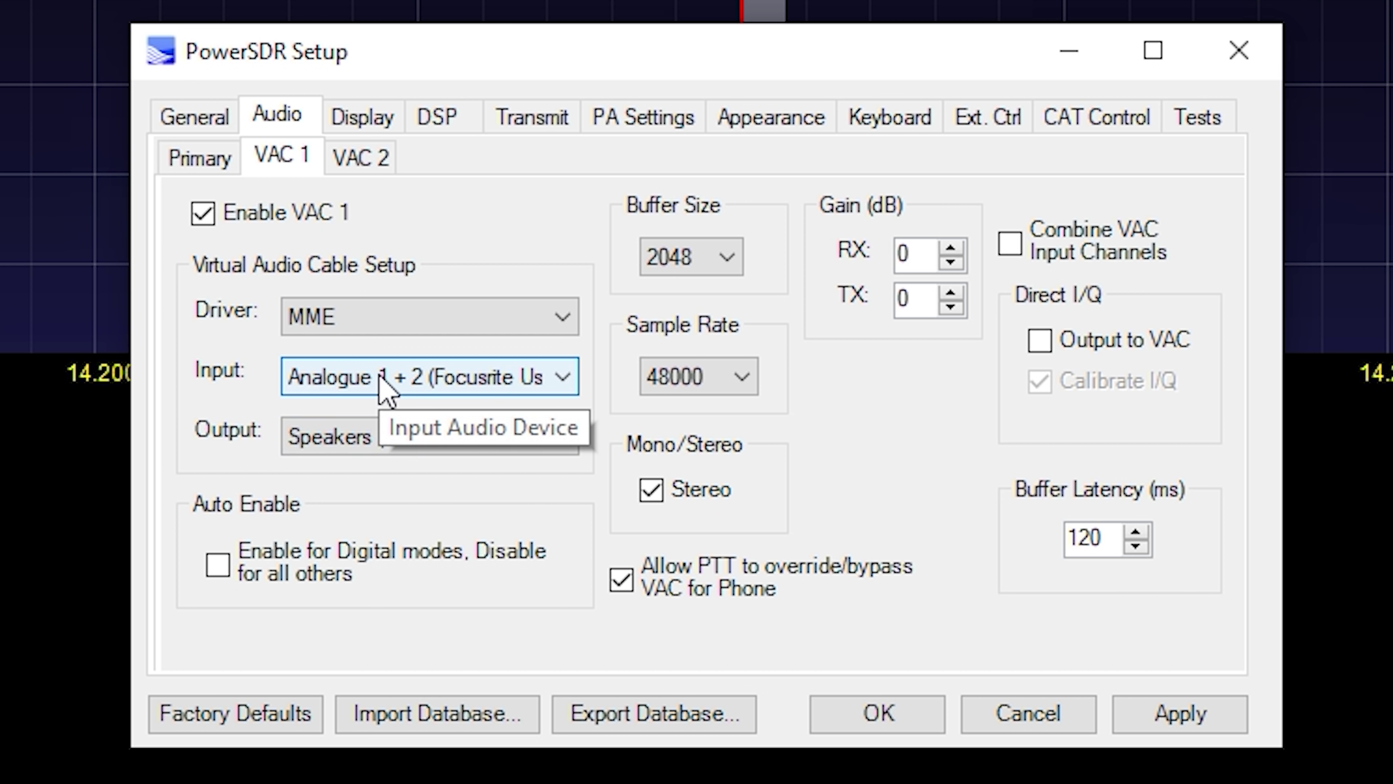
# Refresh the Pi SDR device list in the general setup, highlight the listed device, and accept the settings
pyautogui.click(200, 118)
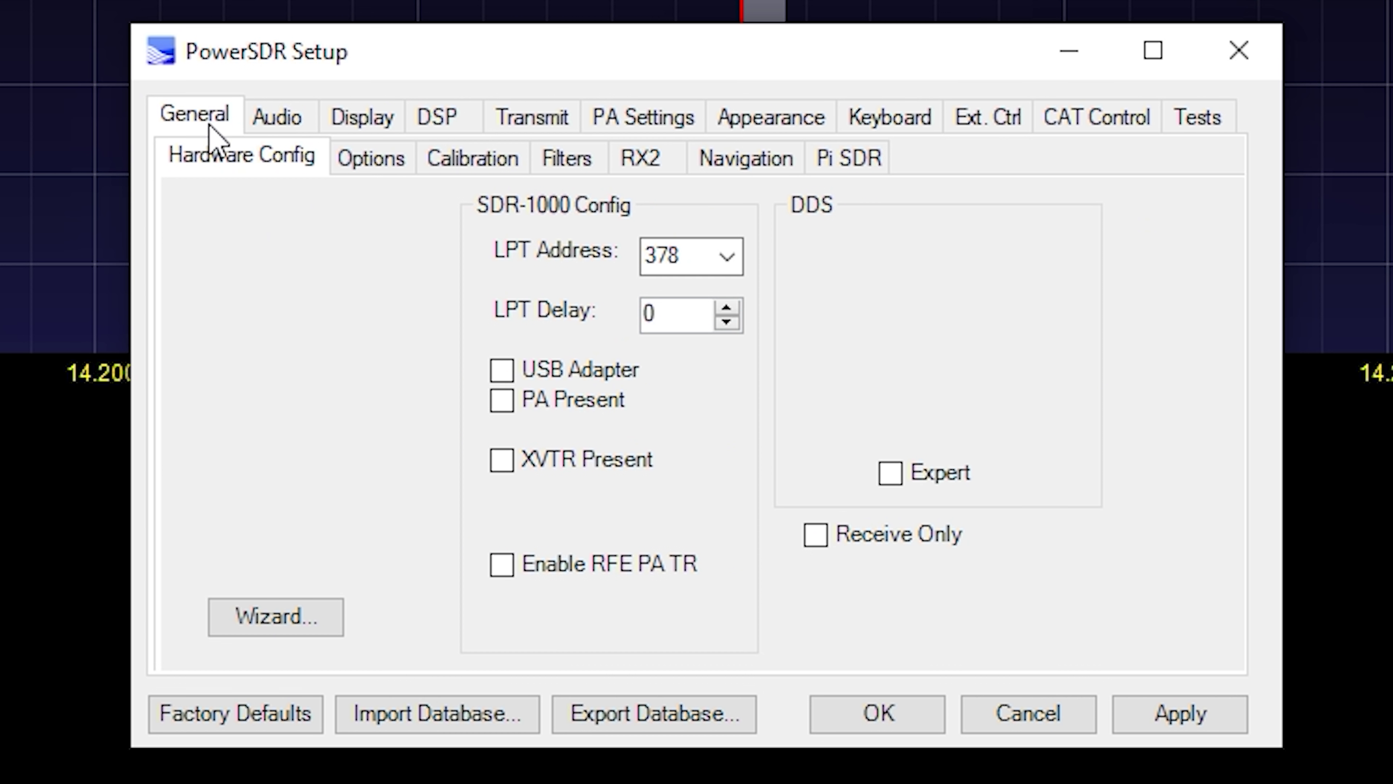
pyautogui.click(849, 159)
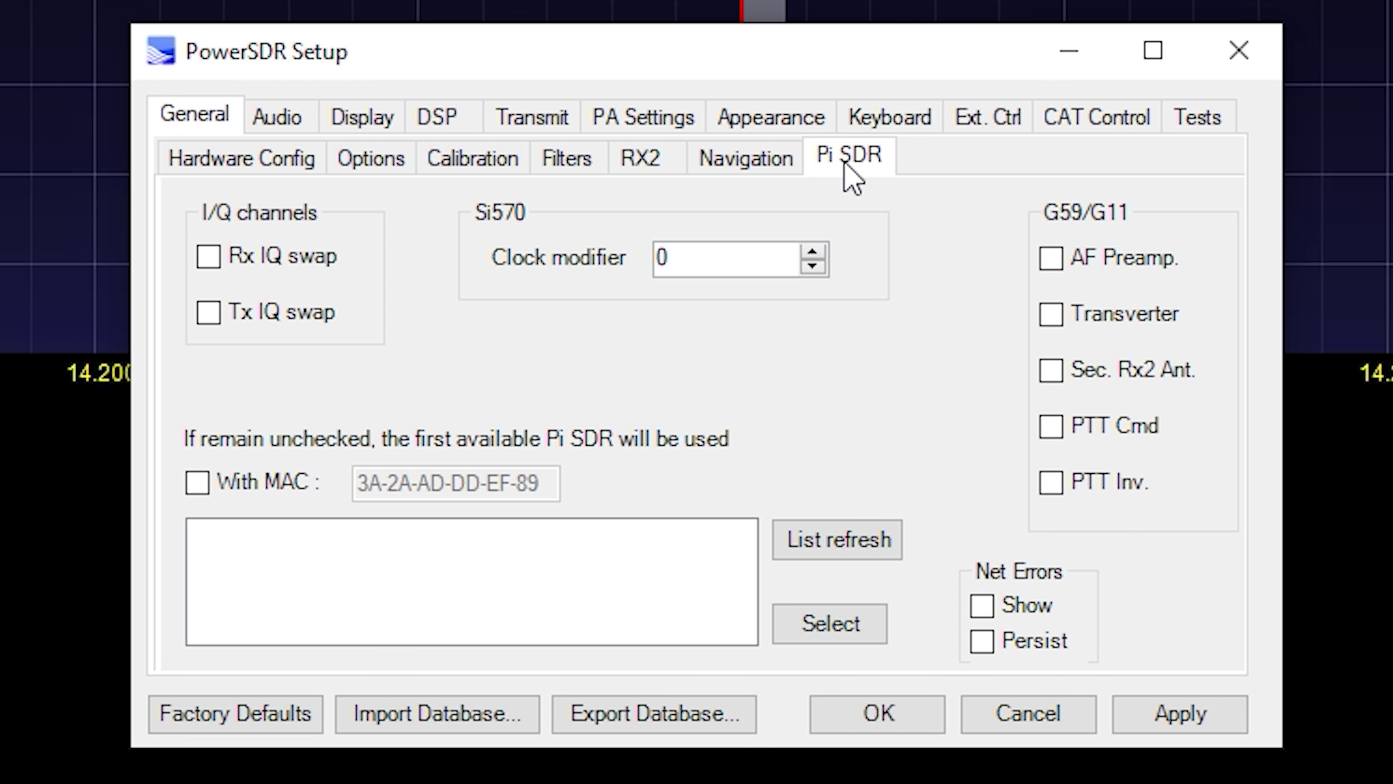
pyautogui.click(798, 535)
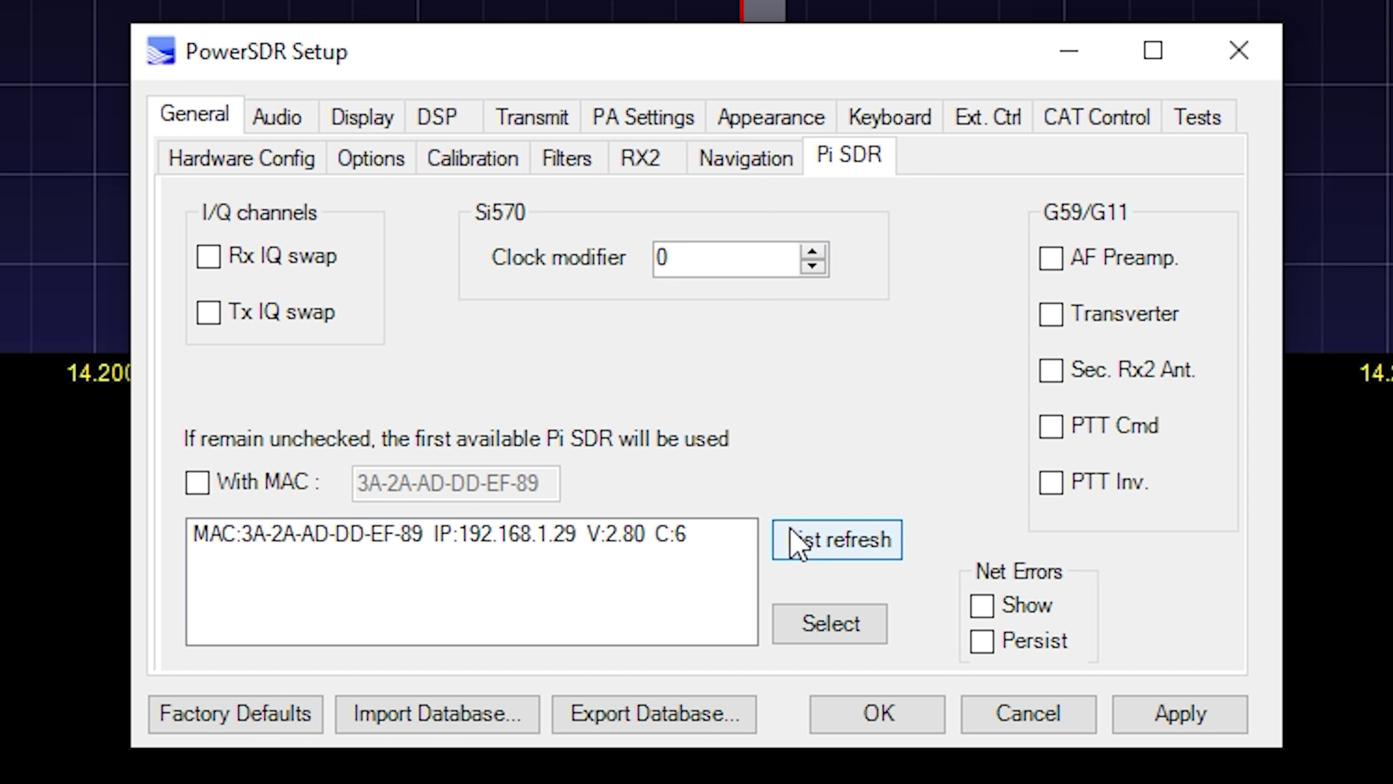
pyautogui.click(469, 533)
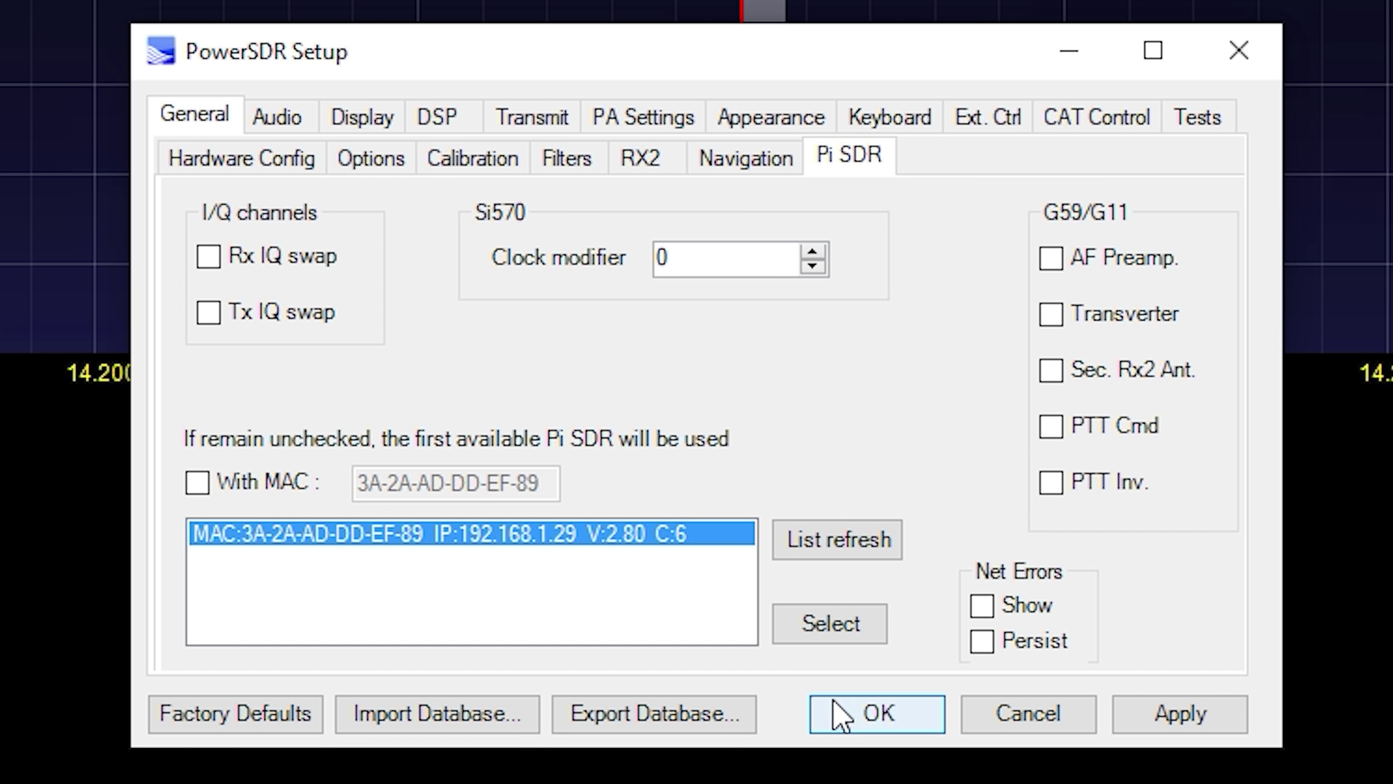
pyautogui.click(842, 713)
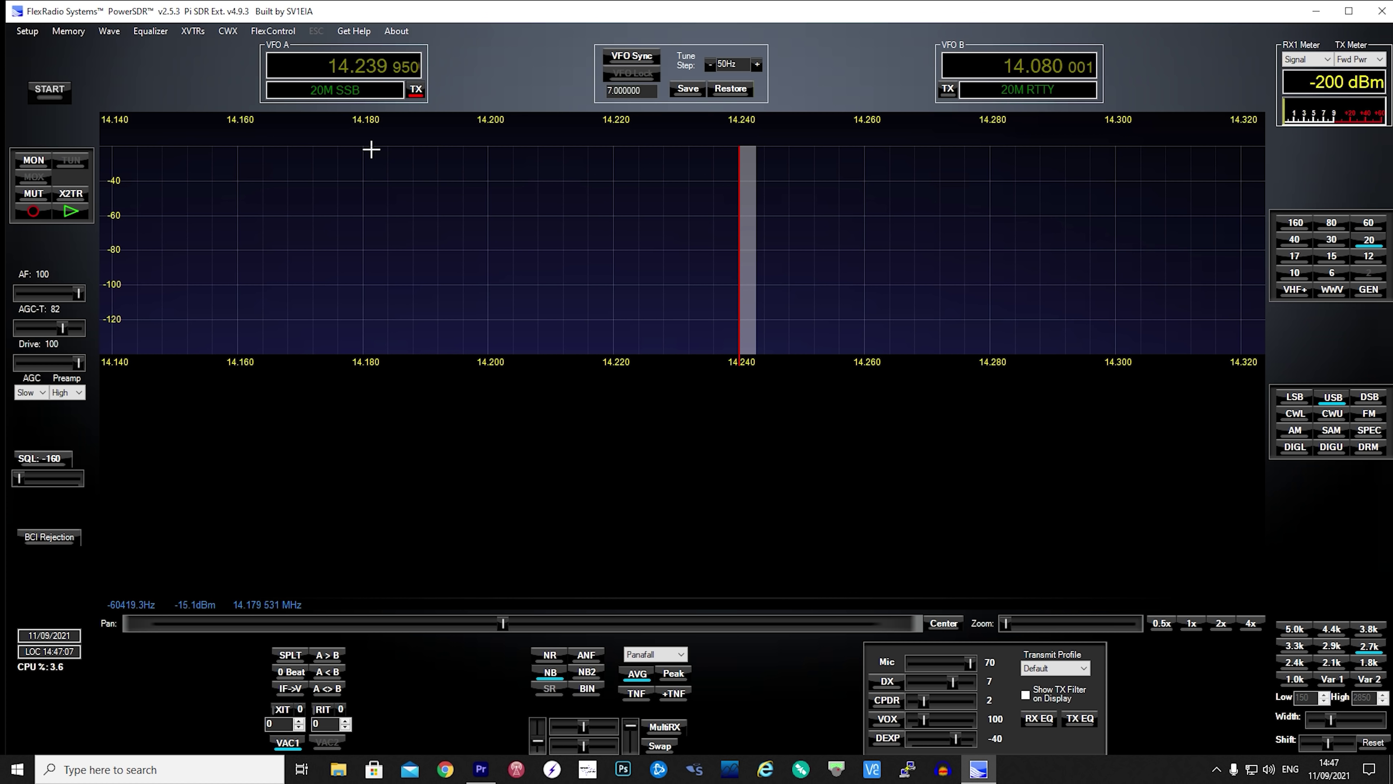
# Start the receiver and fine-tune VFO A around 14.250 MHz in 50 Hz steps
pyautogui.click(50, 92)
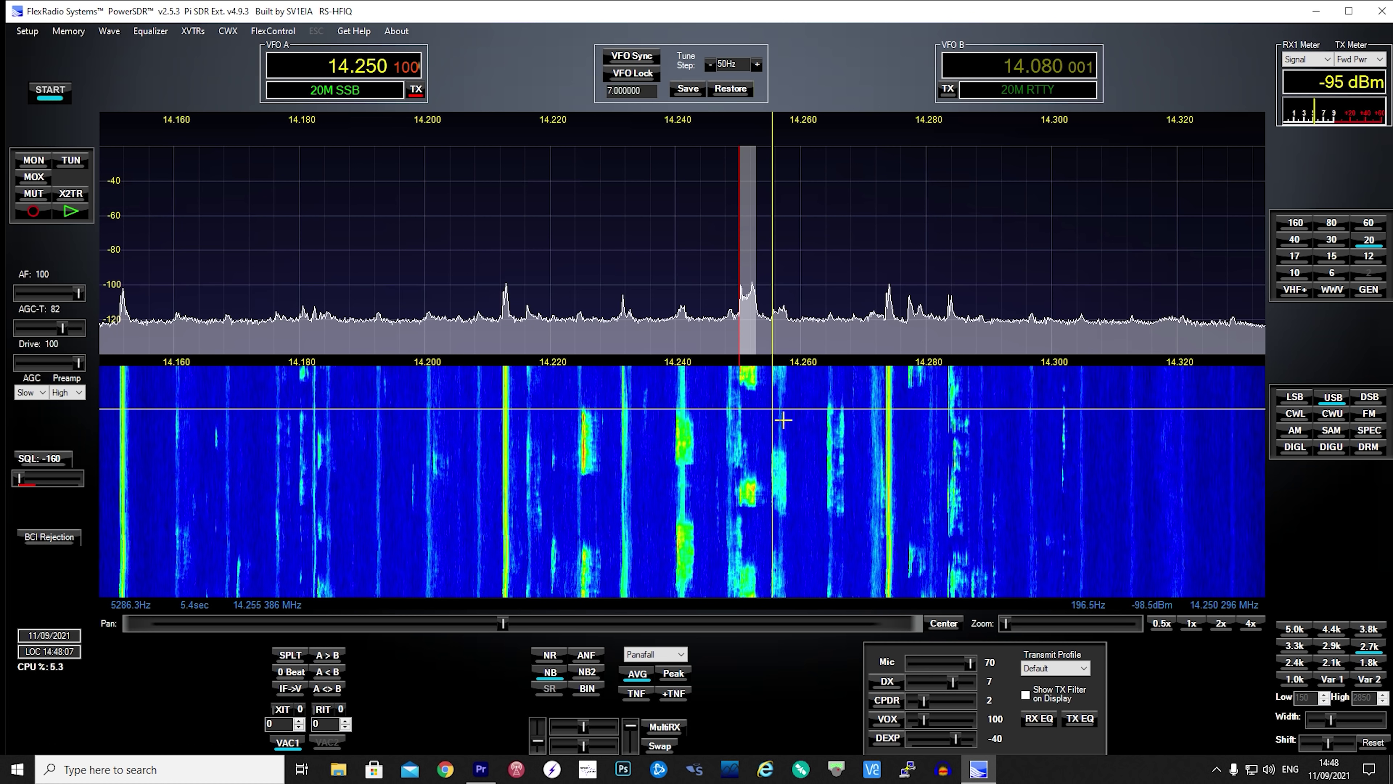
pyautogui.scroll(1, 783, 419)
pyautogui.scroll(1, 783, 420)
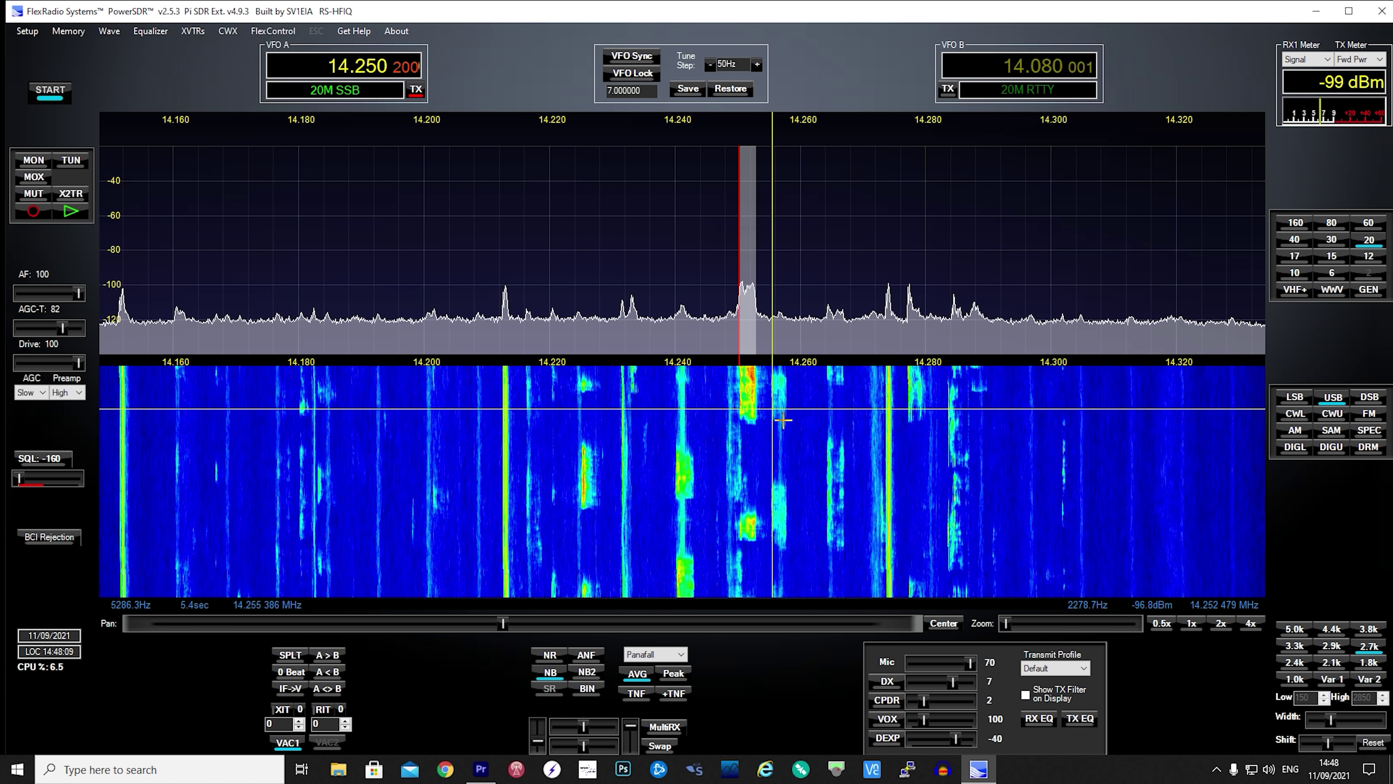
pyautogui.scroll(-3, 783, 420)
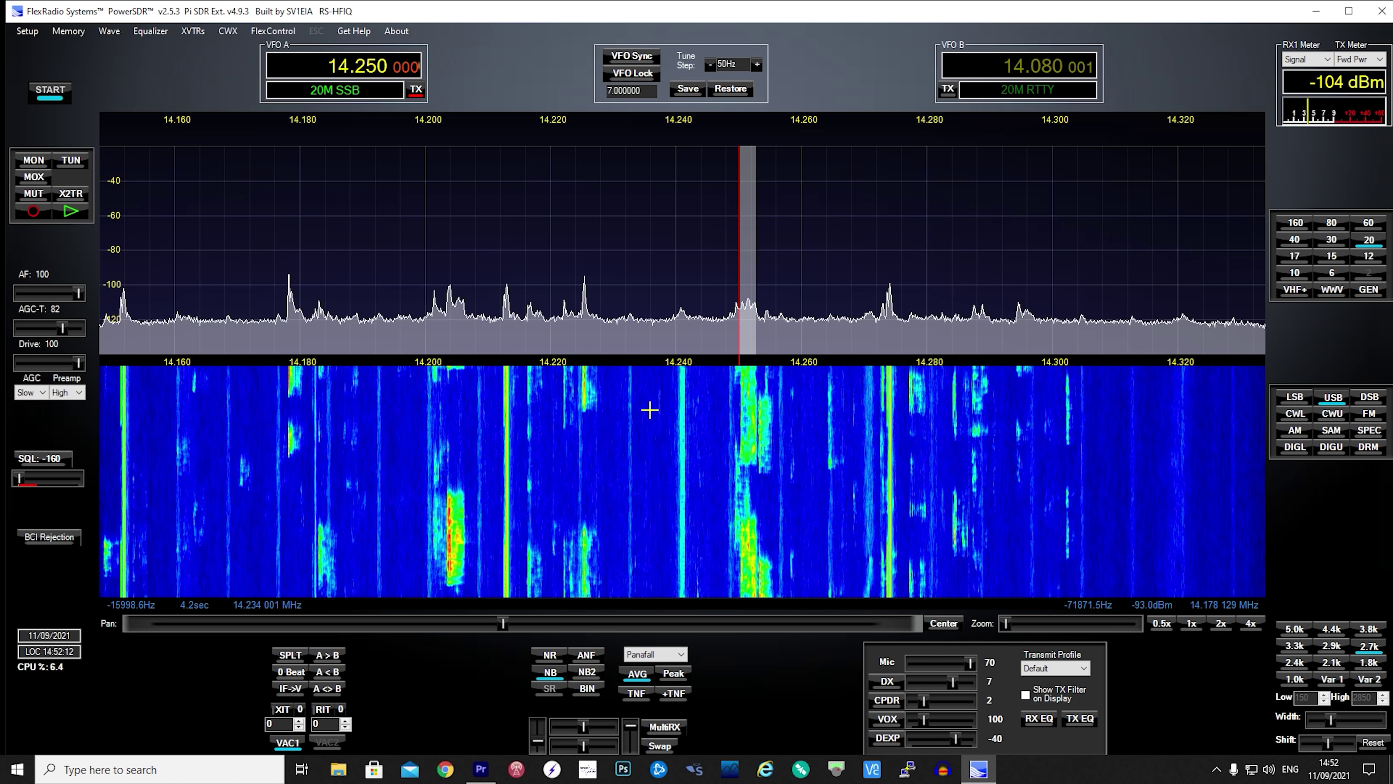
# Tune VFO A to 14.234 MHz from the waterfall and turn on the transmit monitor (MON)
pyautogui.rightClick(649, 410)
pyautogui.click(649, 410)
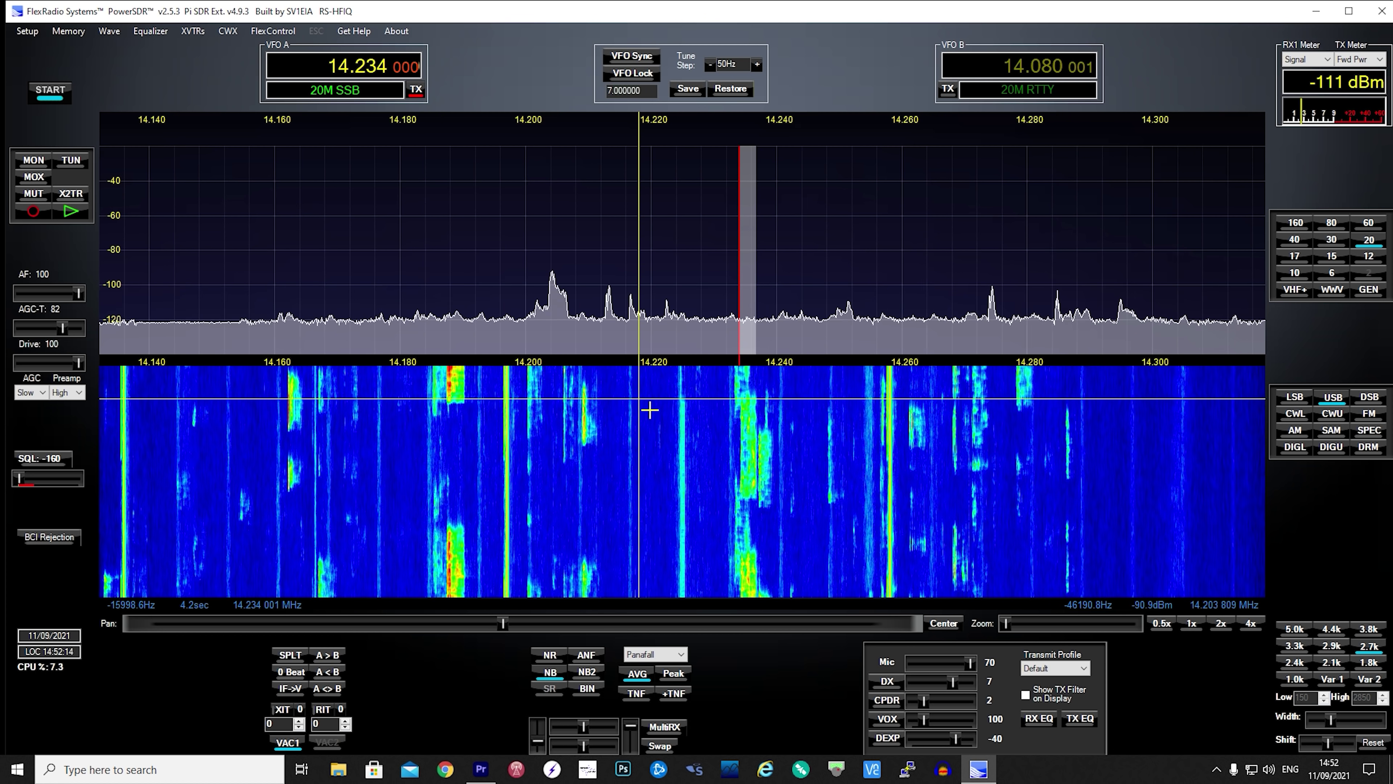
pyautogui.click(42, 164)
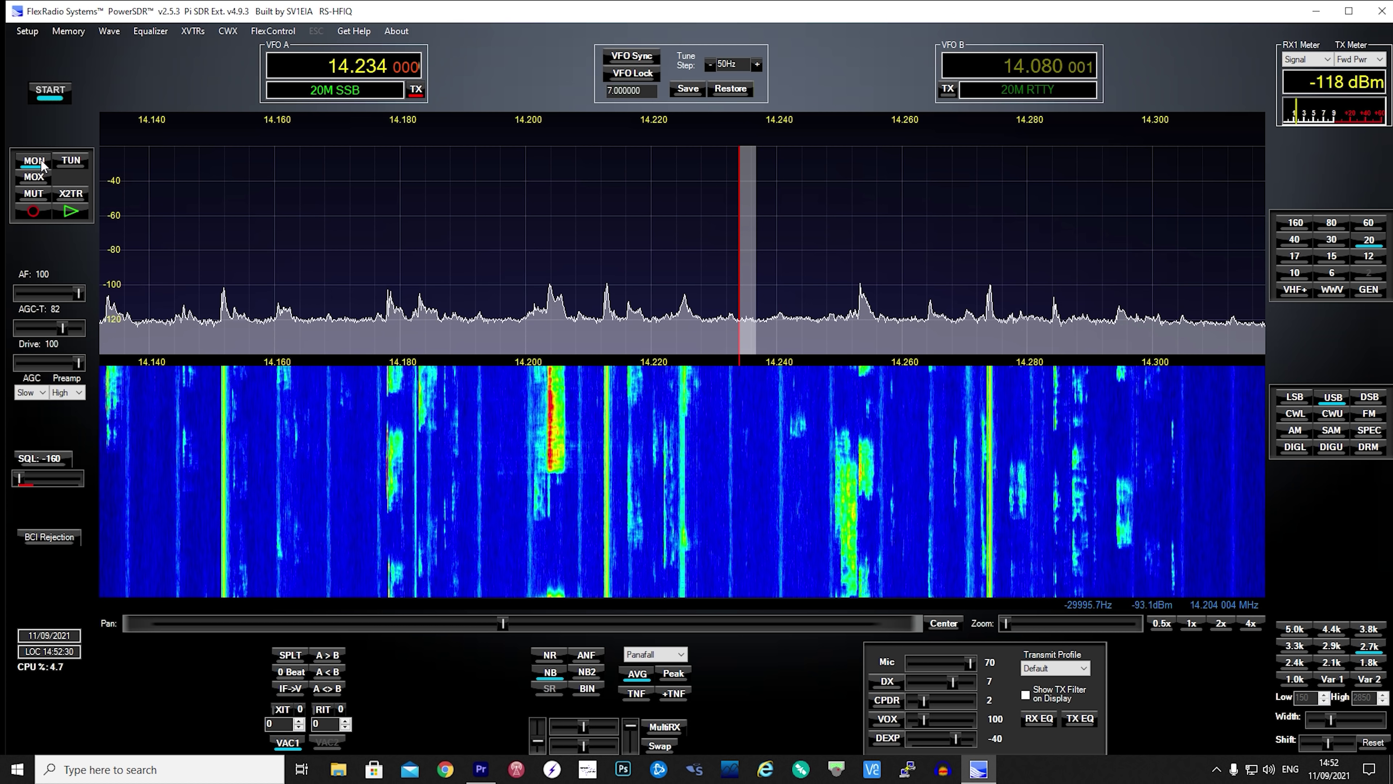
# Alternate between transmitting and receiving with MOX for a 40 m LSB contact on 7.168 MHz
pyautogui.click(39, 180)
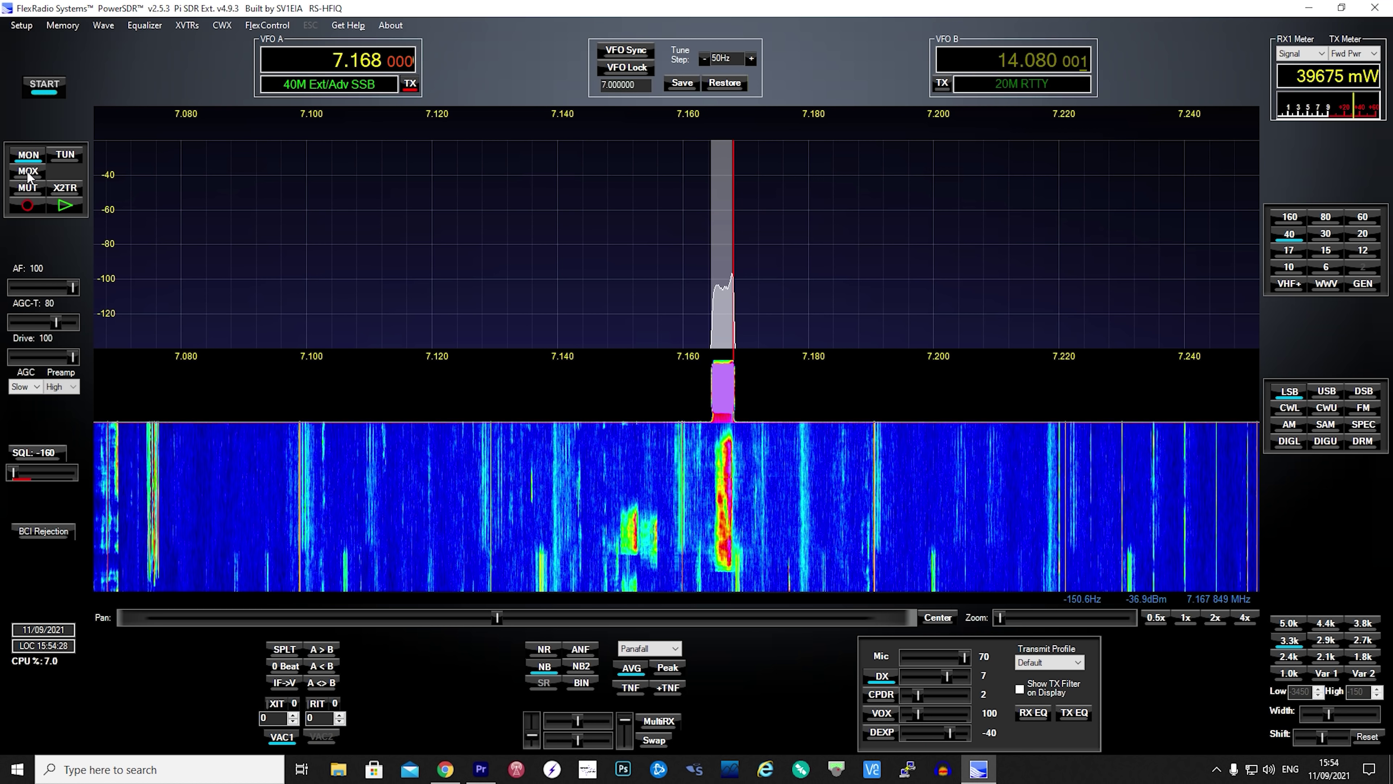
pyautogui.click(28, 174)
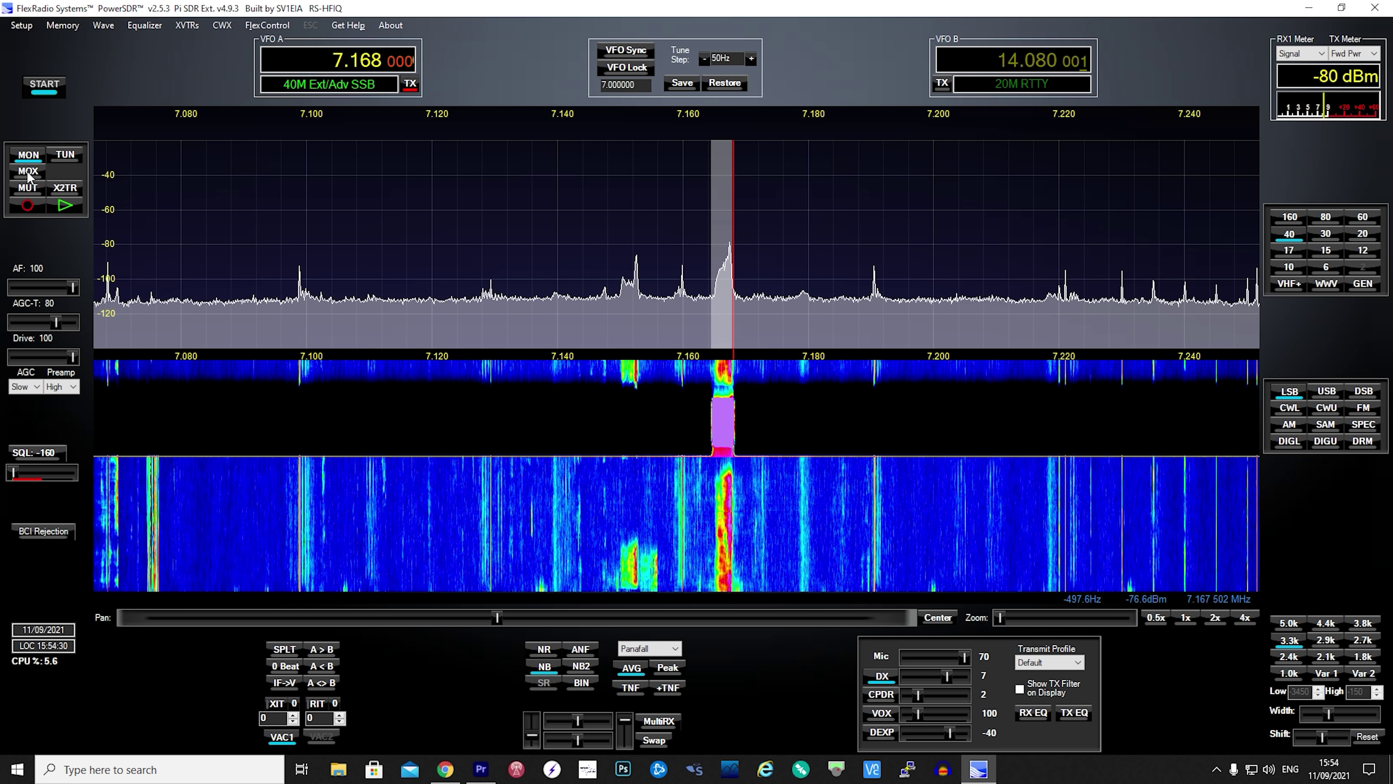
pyautogui.click(28, 175)
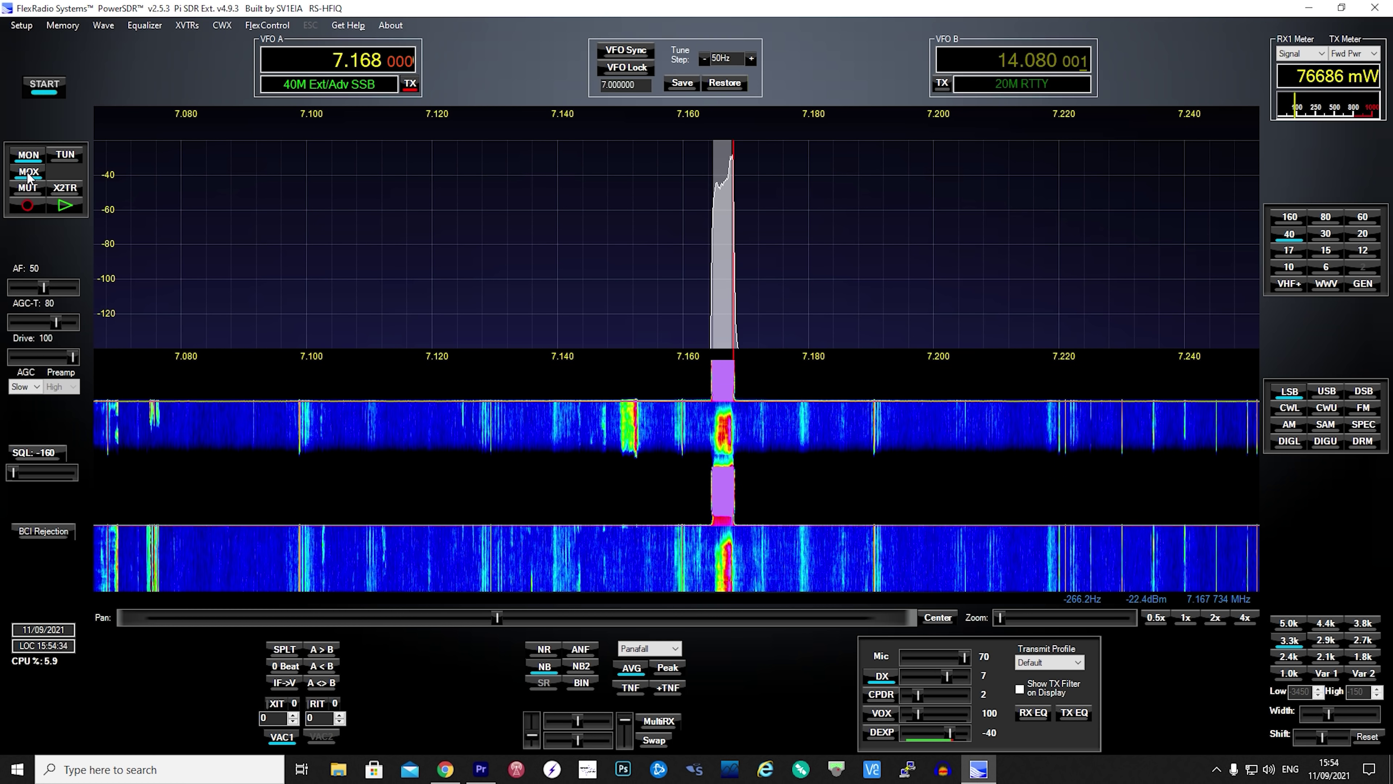
pyautogui.click(28, 175)
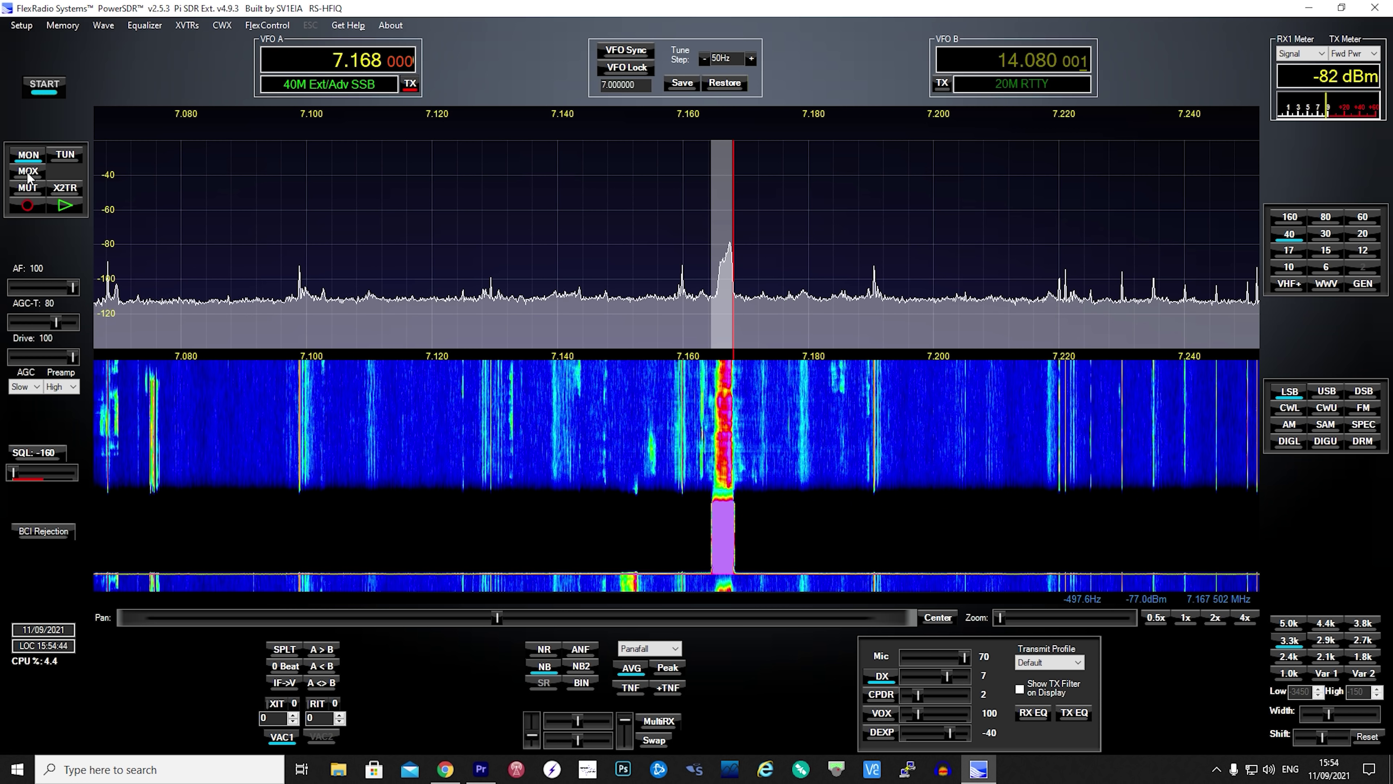
pyautogui.click(28, 173)
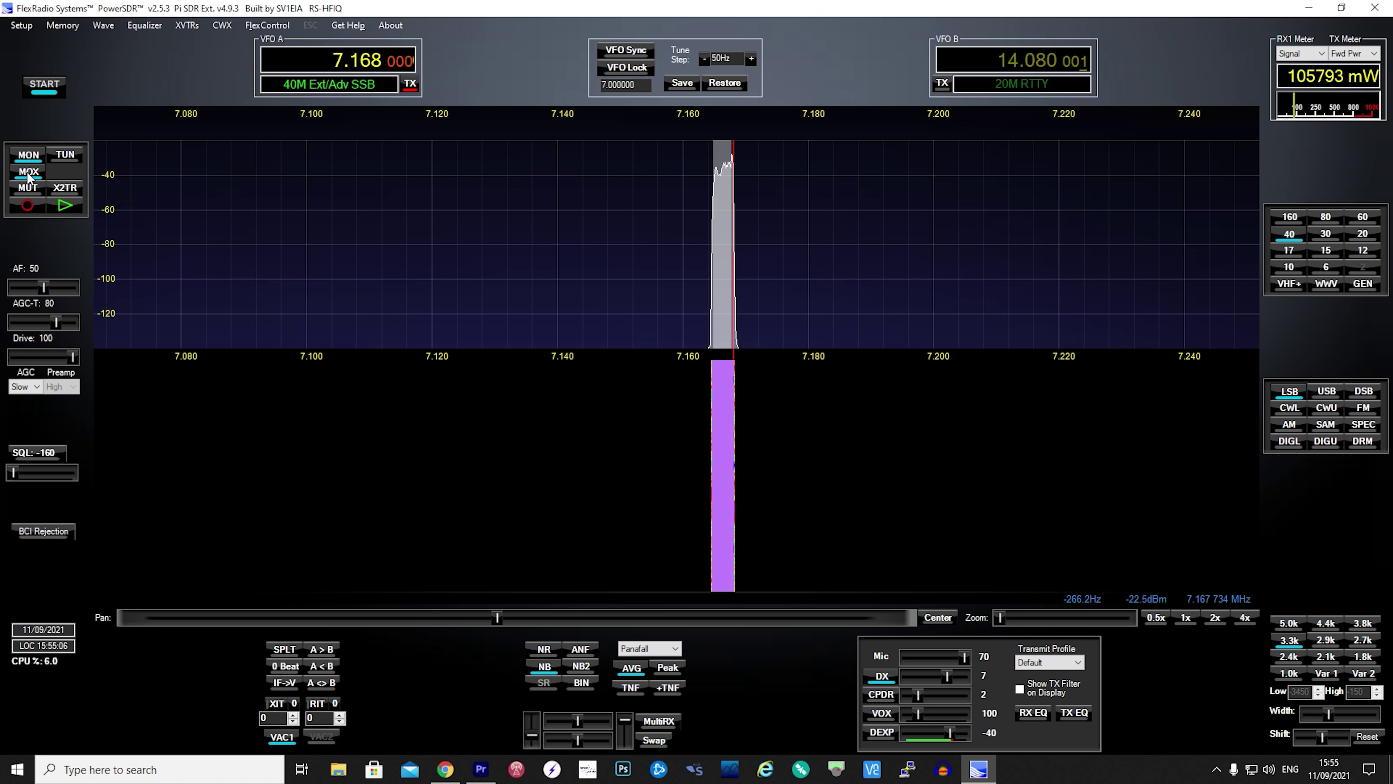
pyautogui.click(29, 173)
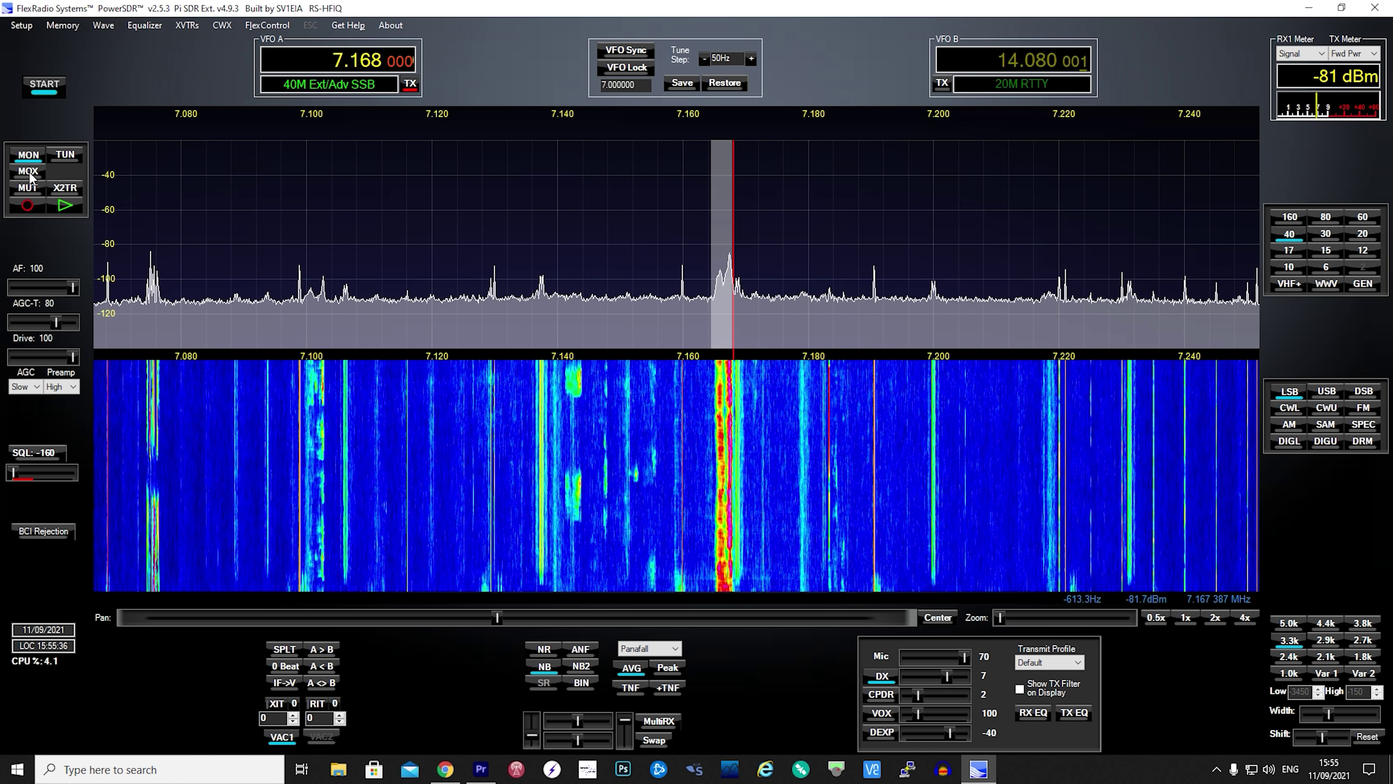
pyautogui.click(28, 171)
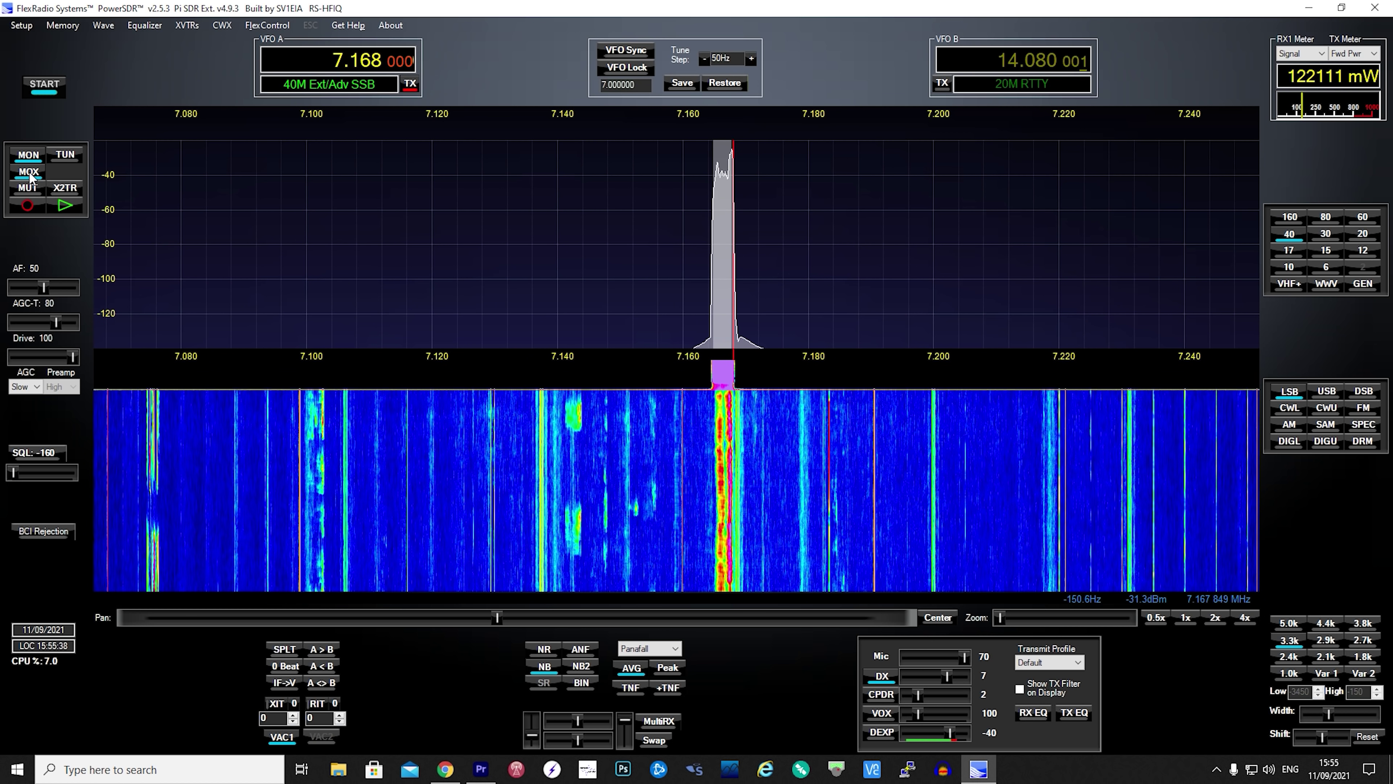
pyautogui.click(28, 171)
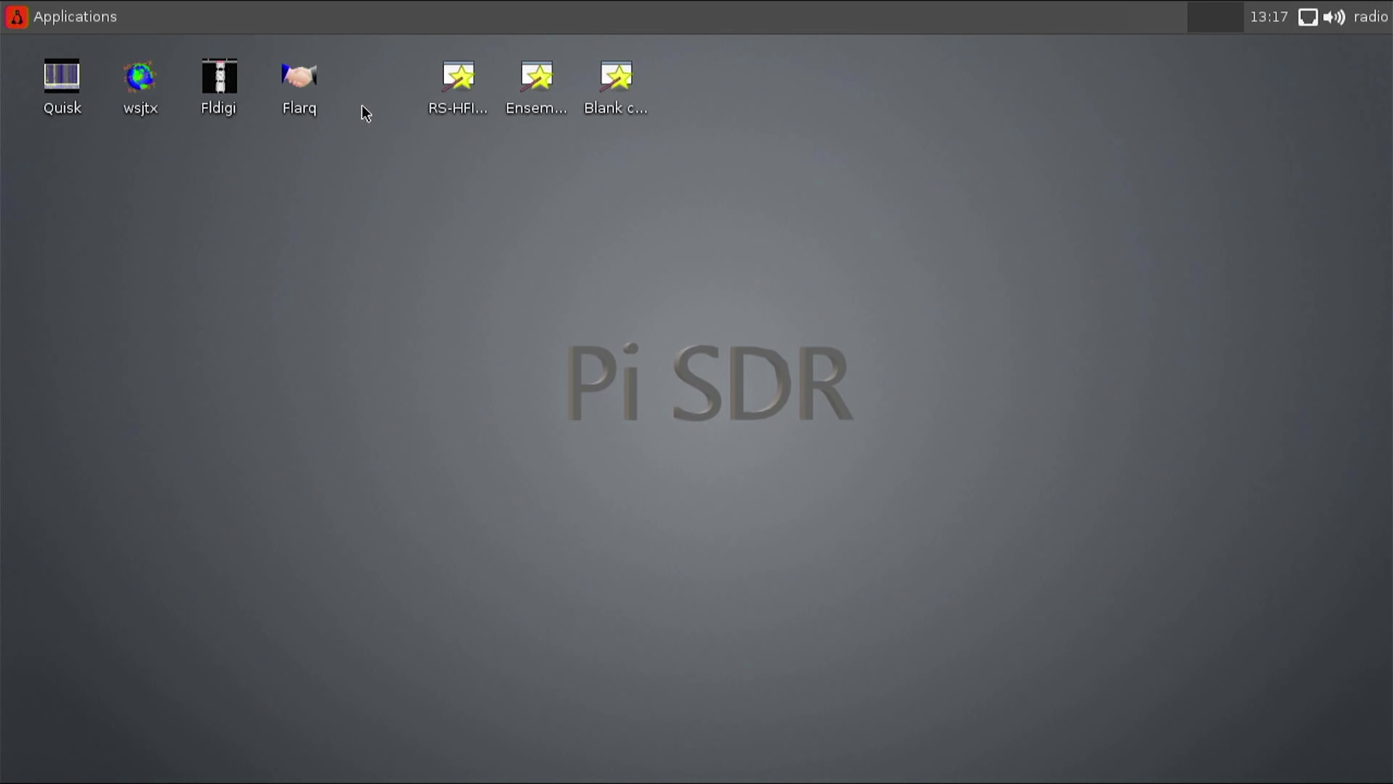
# On the Pi SDR desktop, run the RS-HFIQ shortcut, launch Quisk, and dismiss the wxPython stdout/stderr window
pyautogui.doubleClick(460, 85)
pyautogui.moveTo(62, 93)
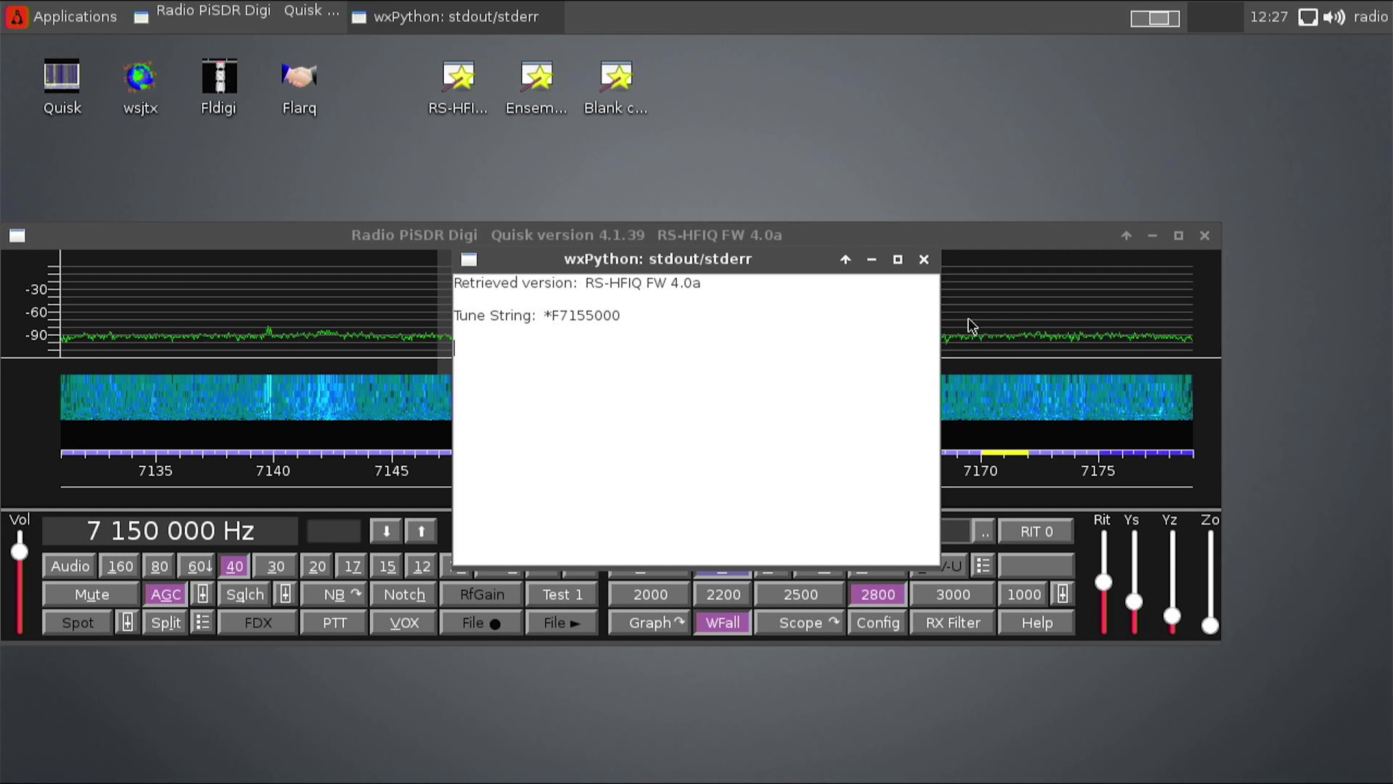
pyautogui.click(924, 260)
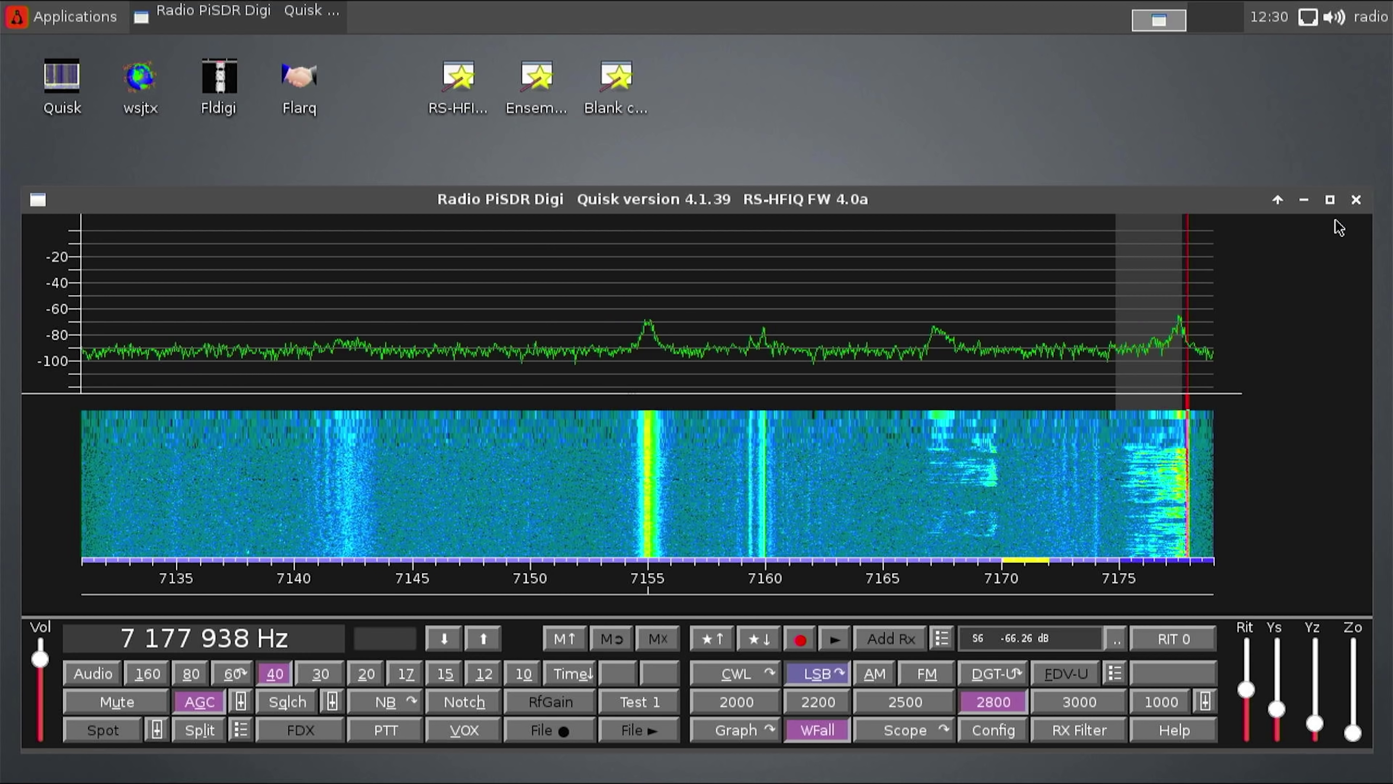
# Maximize the Quisk window, switch to the 20 m band, and tune to about 14,202,708 Hz on the waterfall
pyautogui.click(1329, 199)
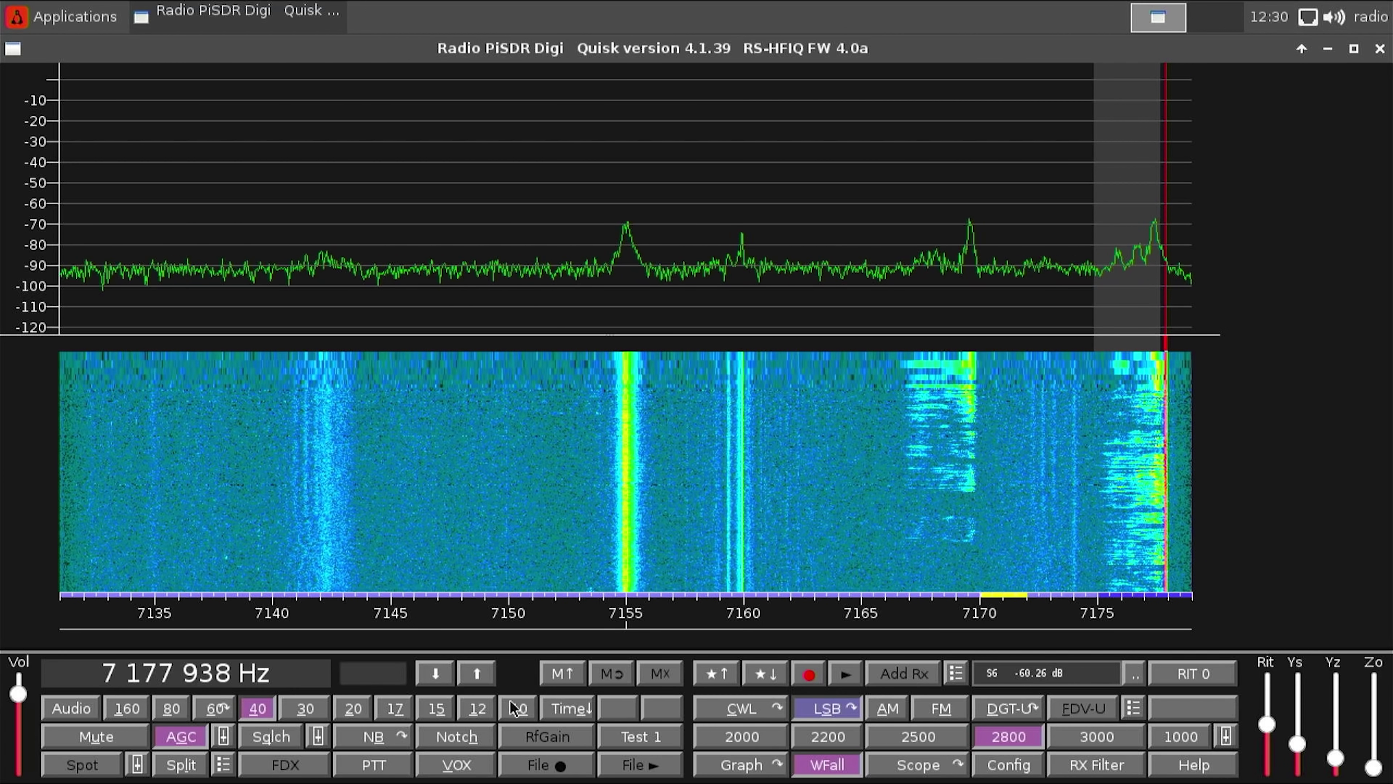
pyautogui.click(353, 708)
pyautogui.click(454, 417)
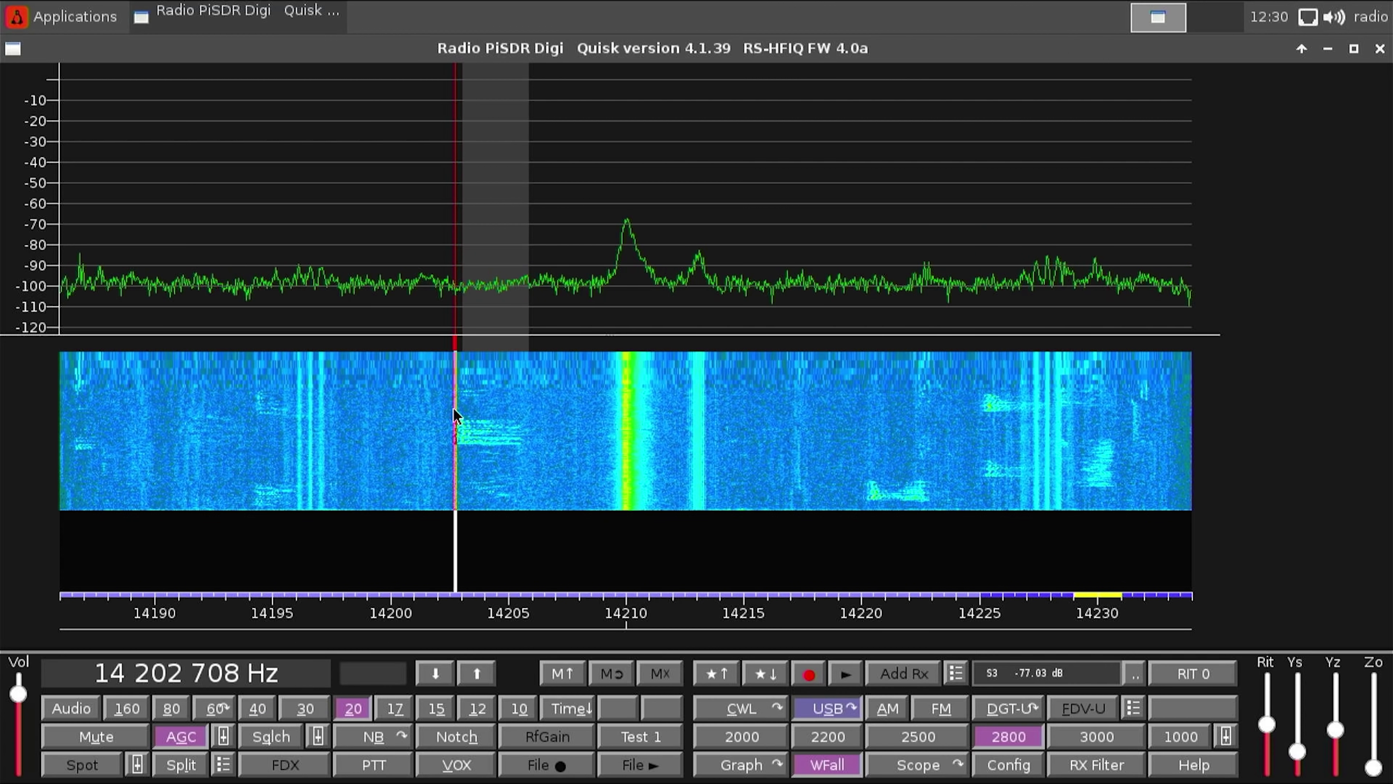
# Fine-tune the receiver to 14,202,650 Hz, and retune to the 20 m signal at 14,220,100 Hz on the waterfall
pyautogui.scroll(-1, 455, 416)
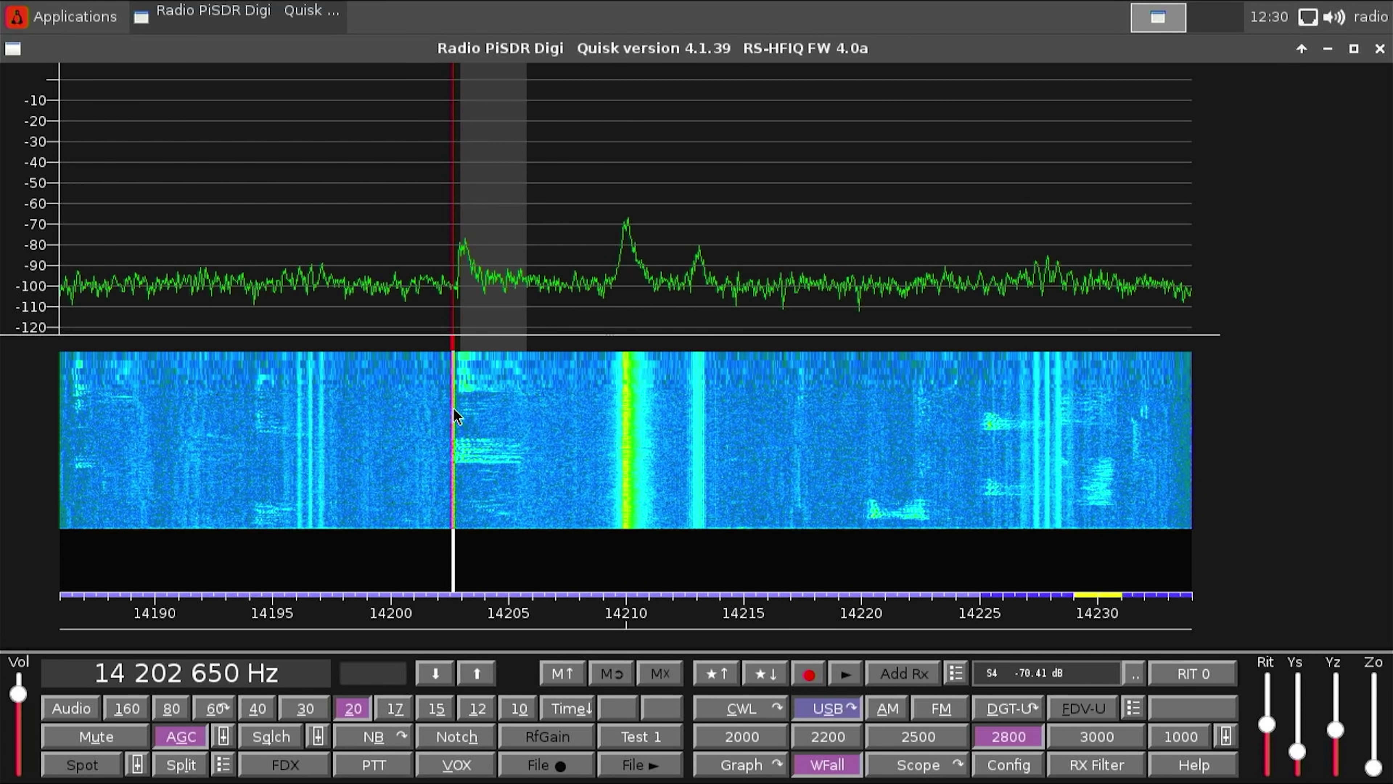
pyautogui.scroll(2, 455, 416)
pyautogui.click(864, 434)
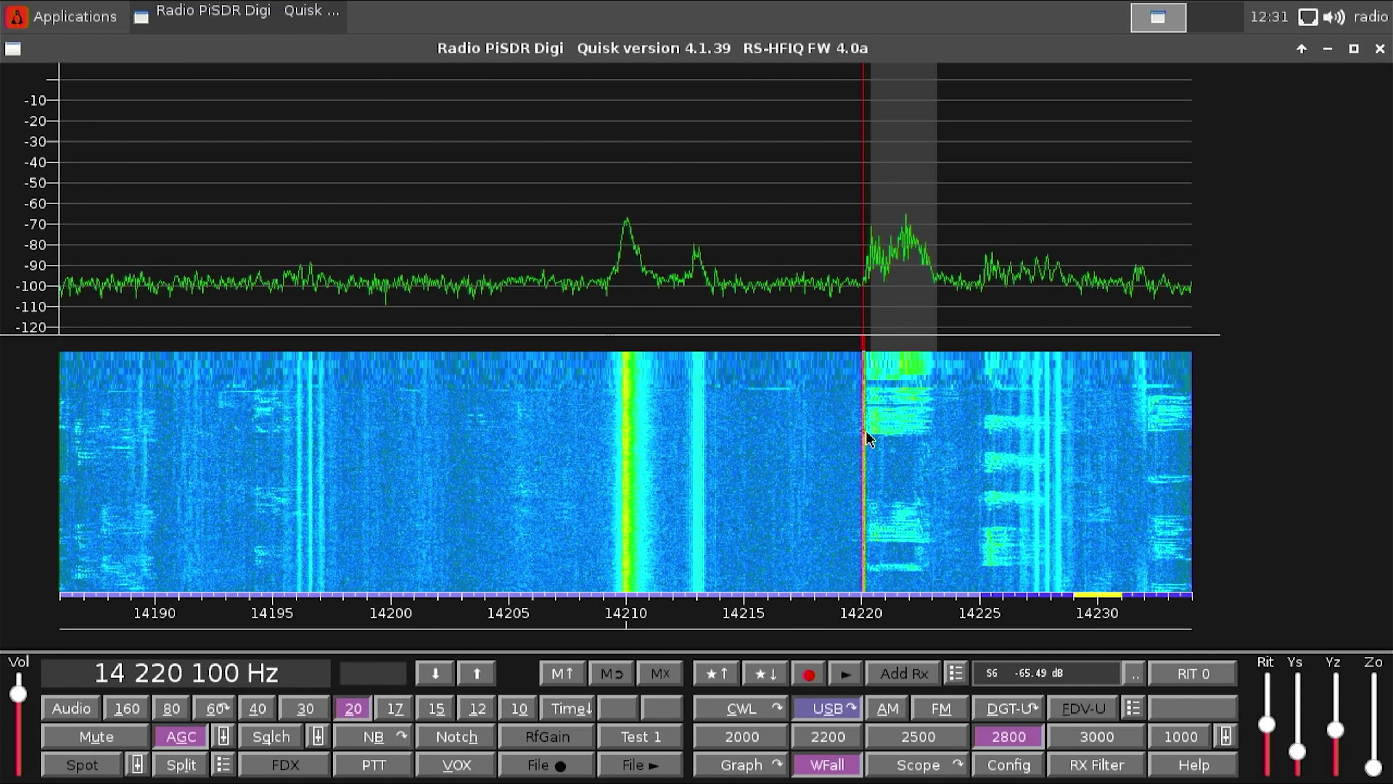
# Move up the 20 m band to the strong voice signal near 14,248 kHz and fine-tune to 14,248,100 Hz
pyautogui.moveTo(866, 432); pyautogui.dragTo(469, 421)
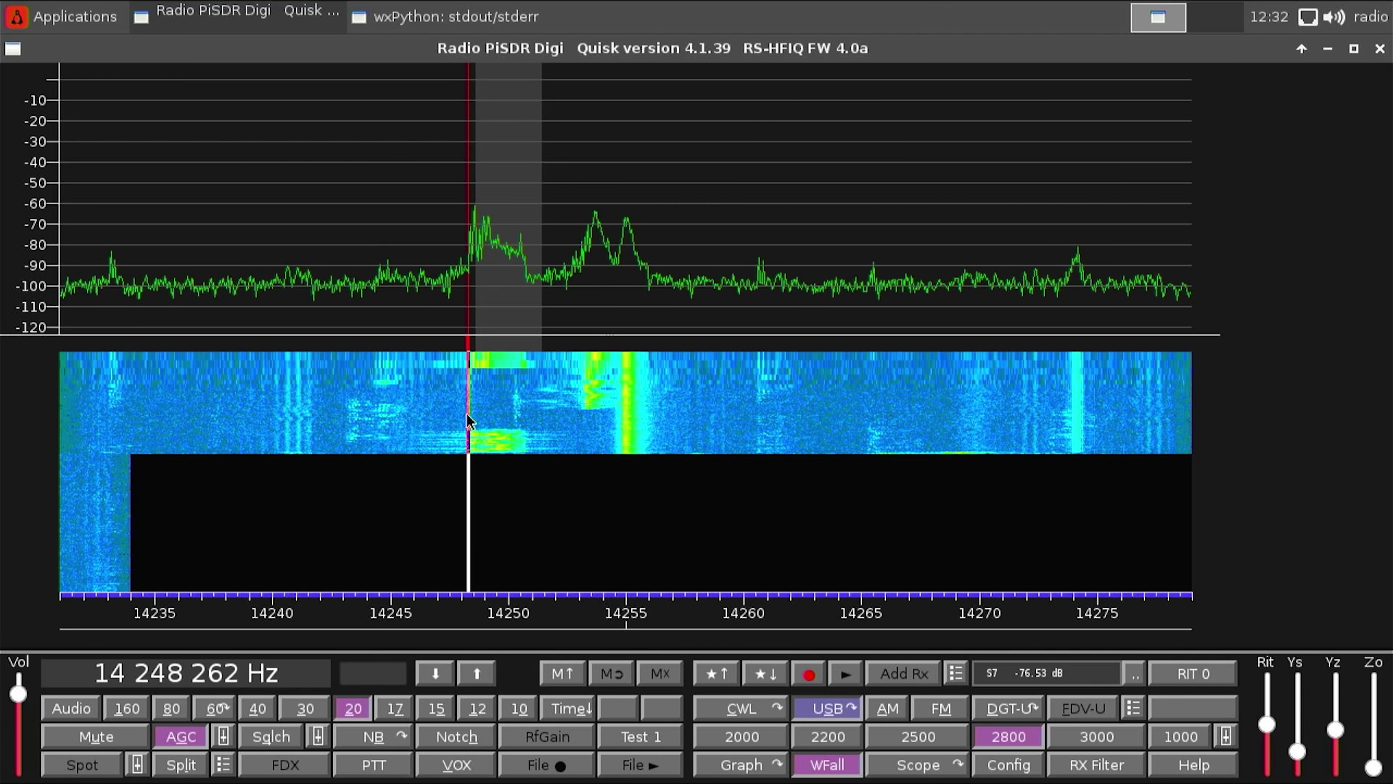
pyautogui.scroll(-1, 468, 421)
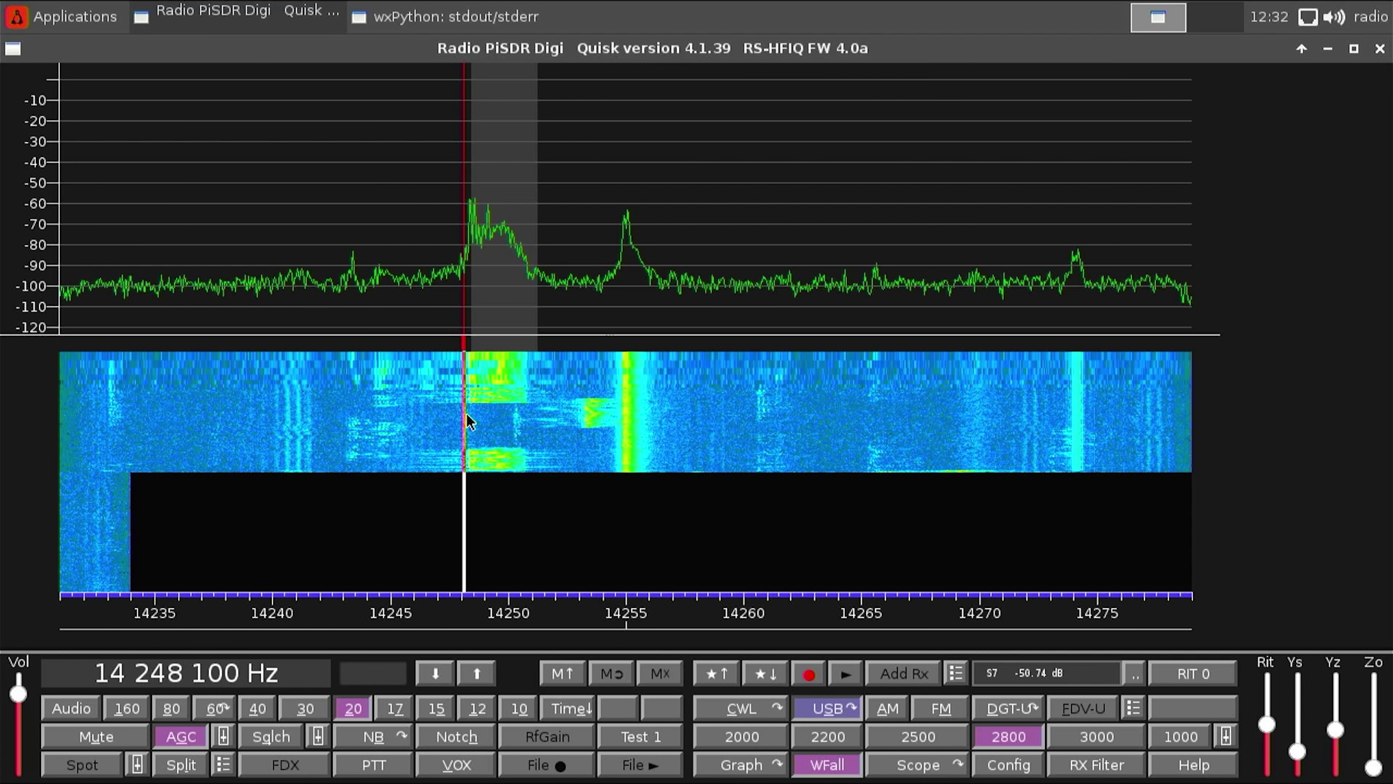
pyautogui.scroll(-1, 468, 417)
# Tune to the 20 m voice signal near 14,281 kHz on the waterfall and fine-tune to 14,281,250 Hz
pyautogui.click(775, 399)
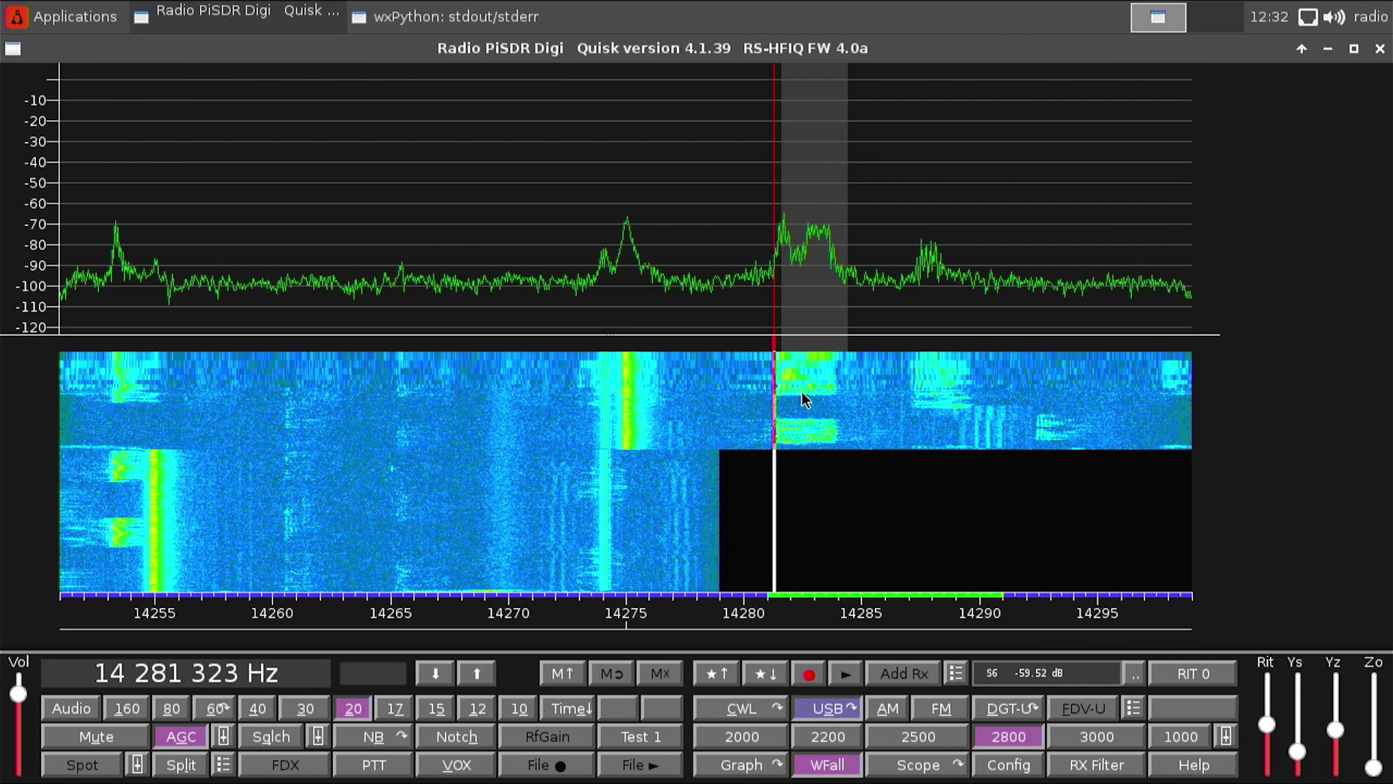
pyautogui.scroll(-1, 803, 399)
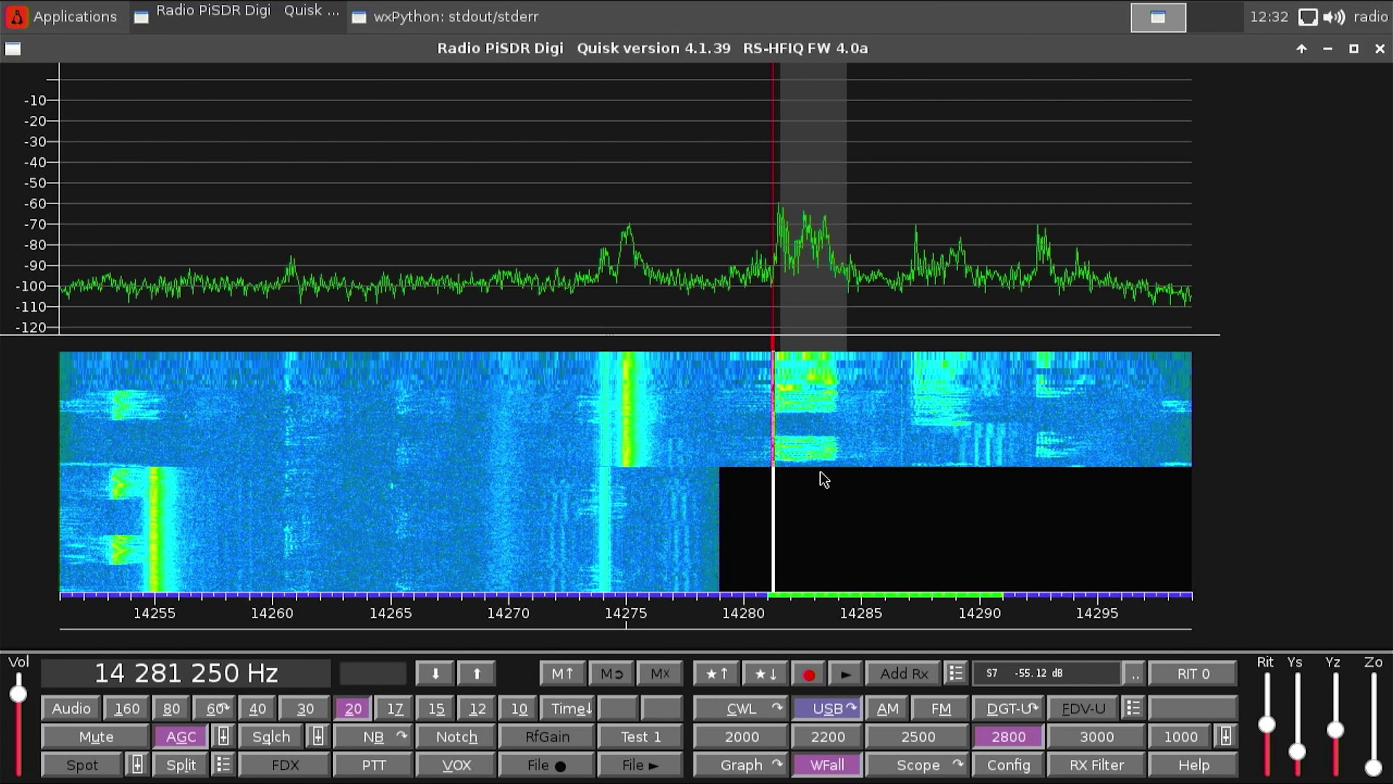
pyautogui.scroll(-1, 820, 524)
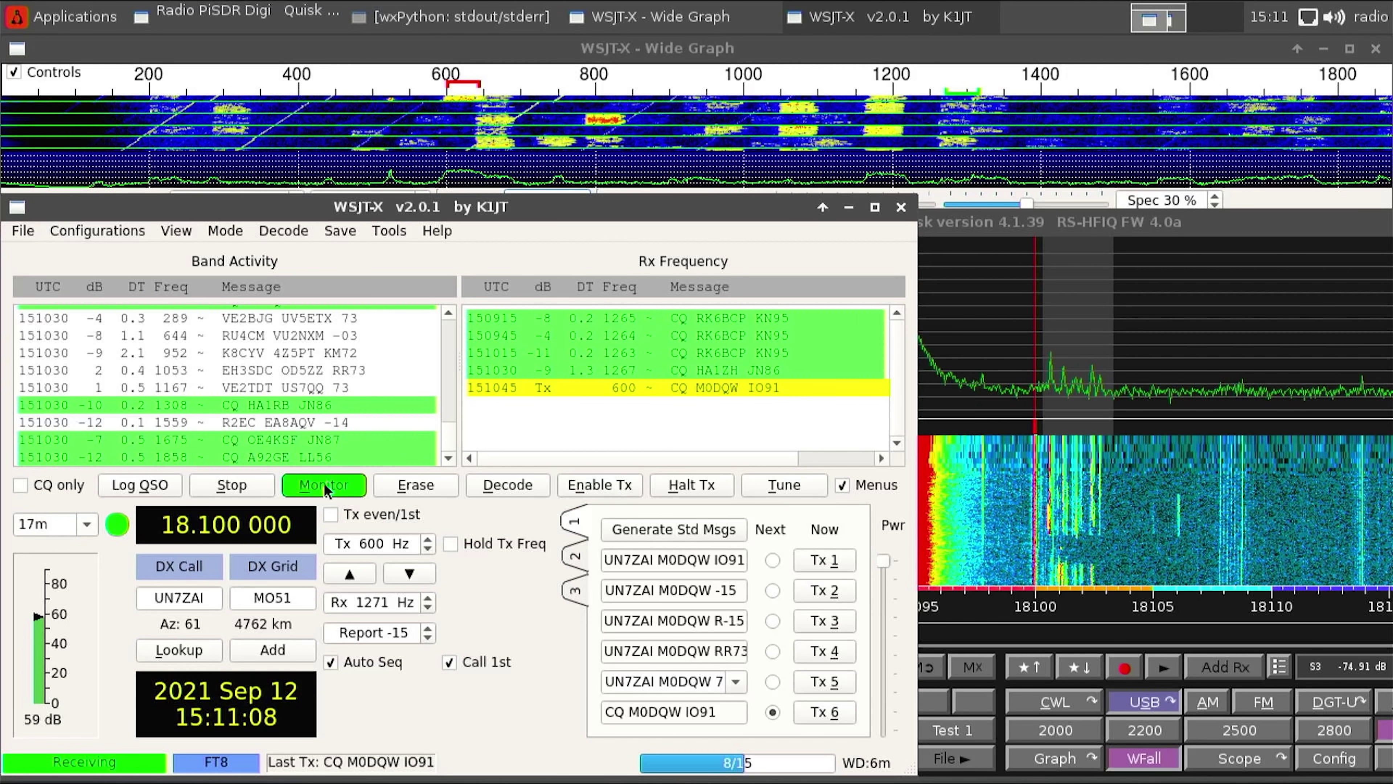
# In WSJT-X, change the FT8 operating frequency to 7.074 000 MHz on the 40 m band
pyautogui.click(86, 525)
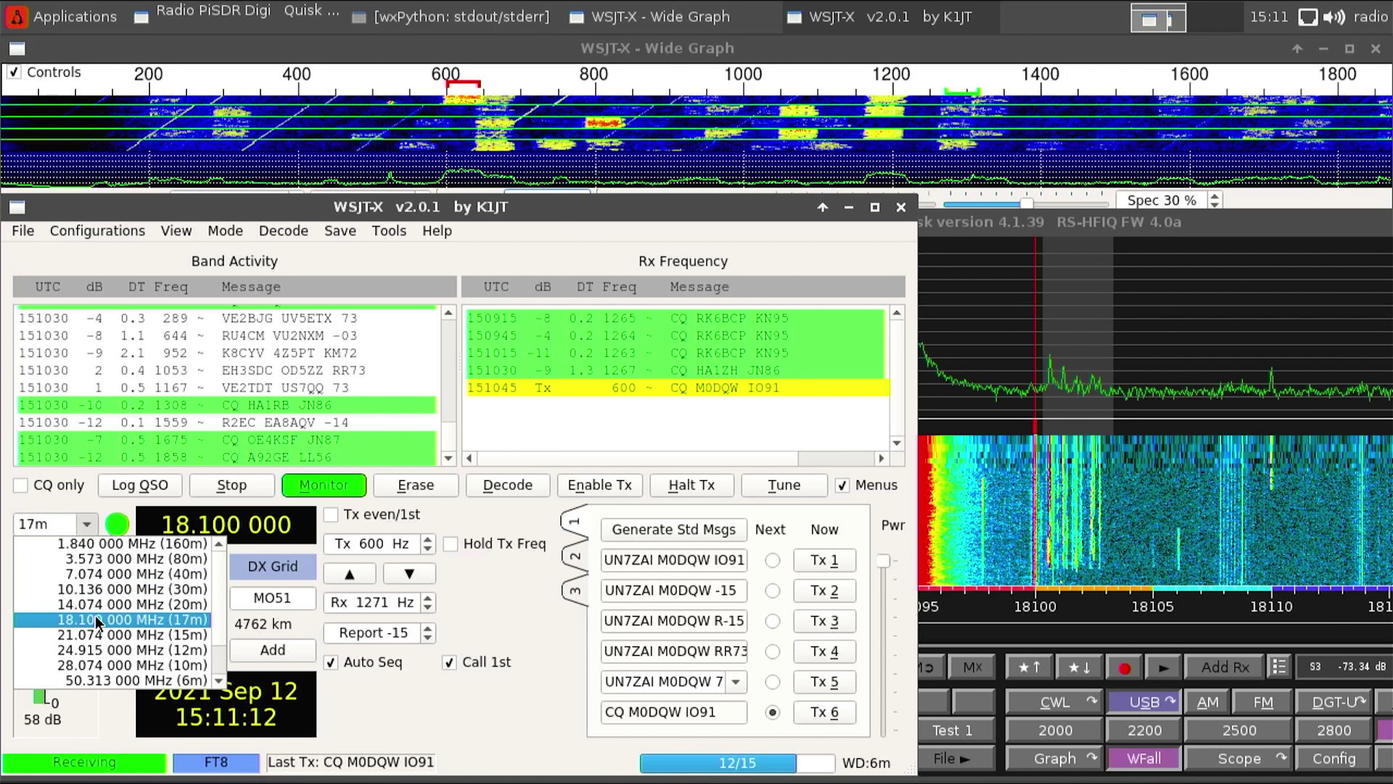
pyautogui.click(114, 573)
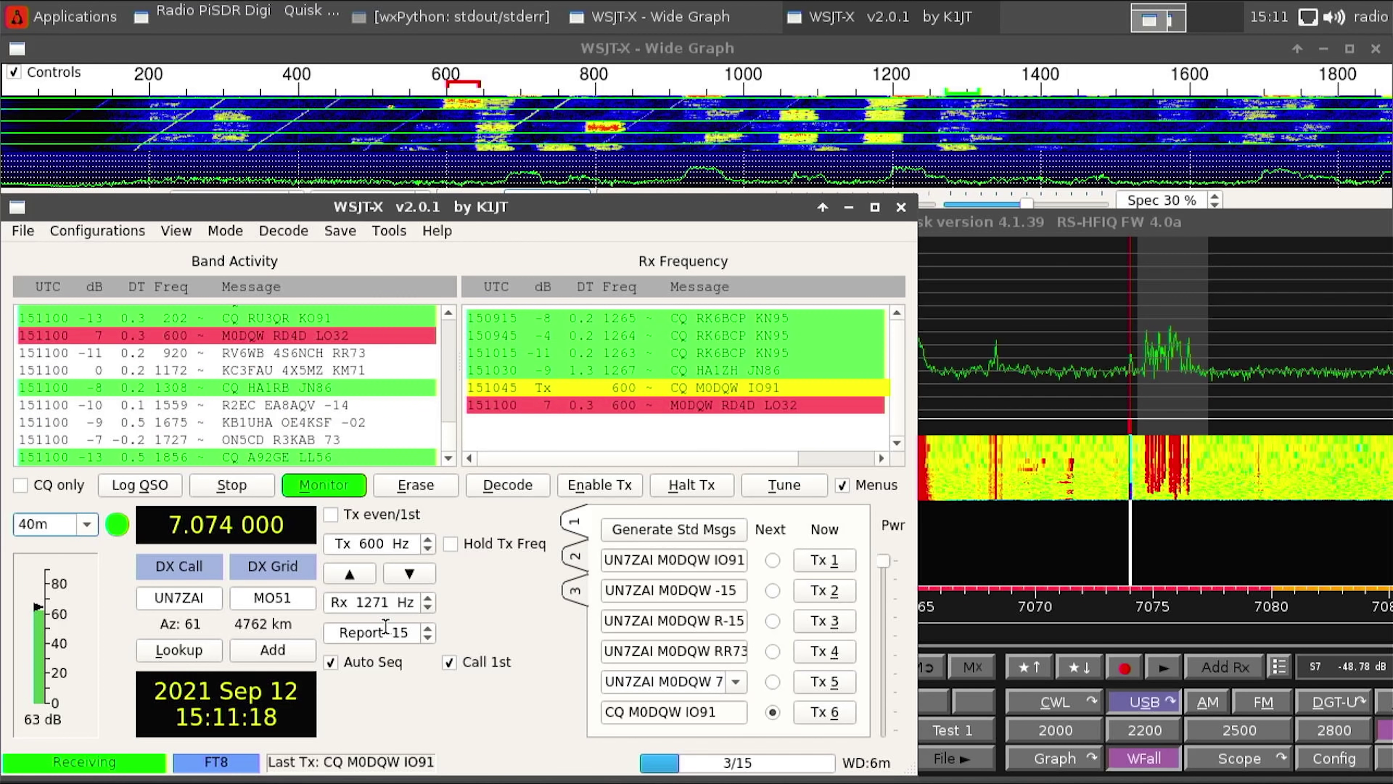
# Enable FT8 transmission to call CQ on 40 m, and answer the station whose reply is highlighted in red
pyautogui.click(577, 485)
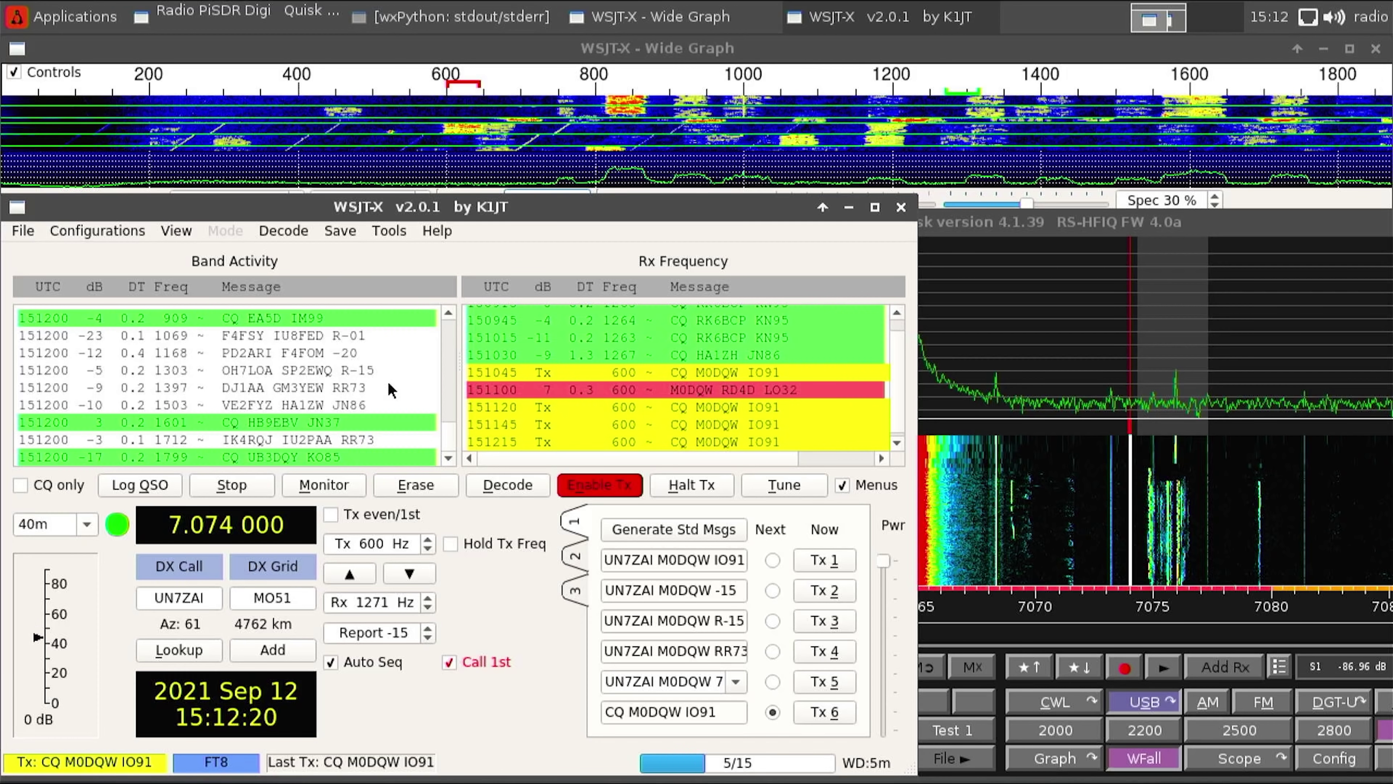
pyautogui.doubleClick(688, 387)
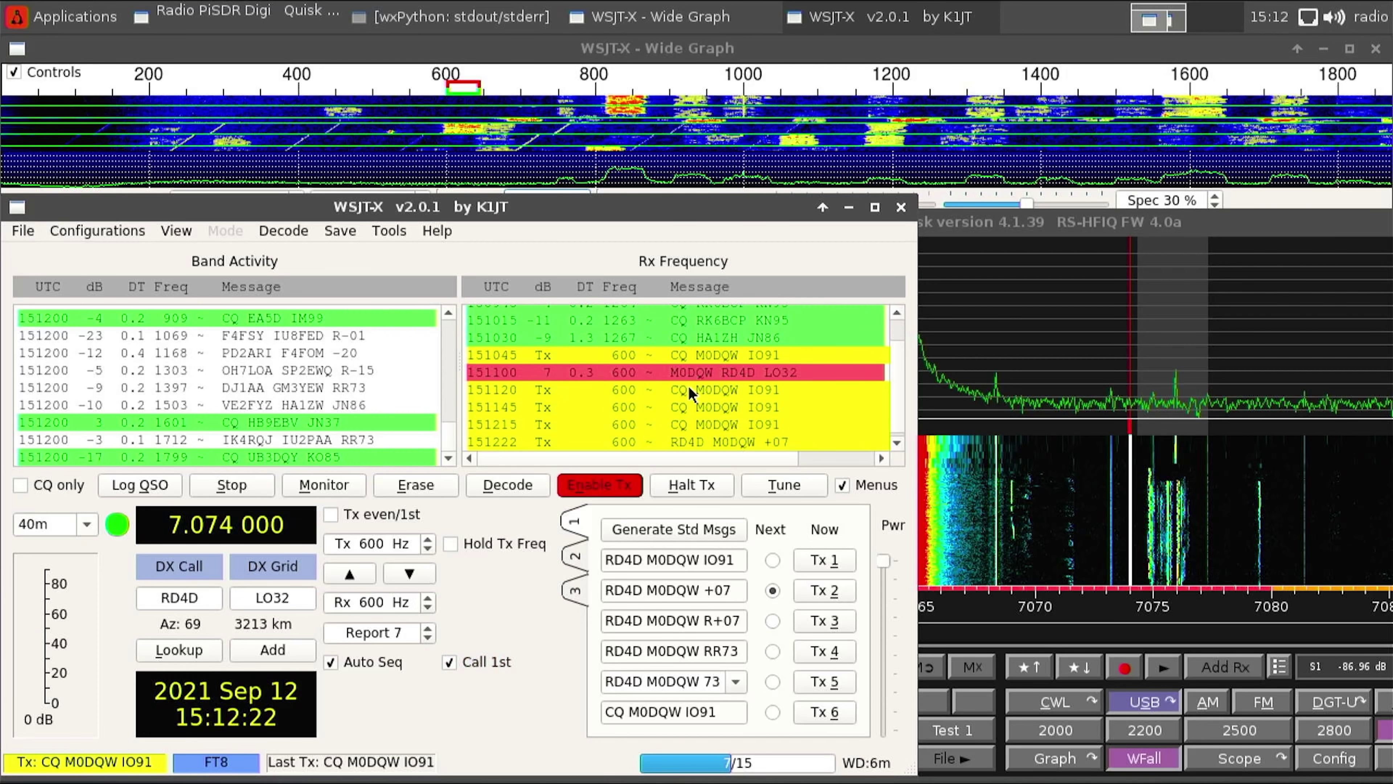